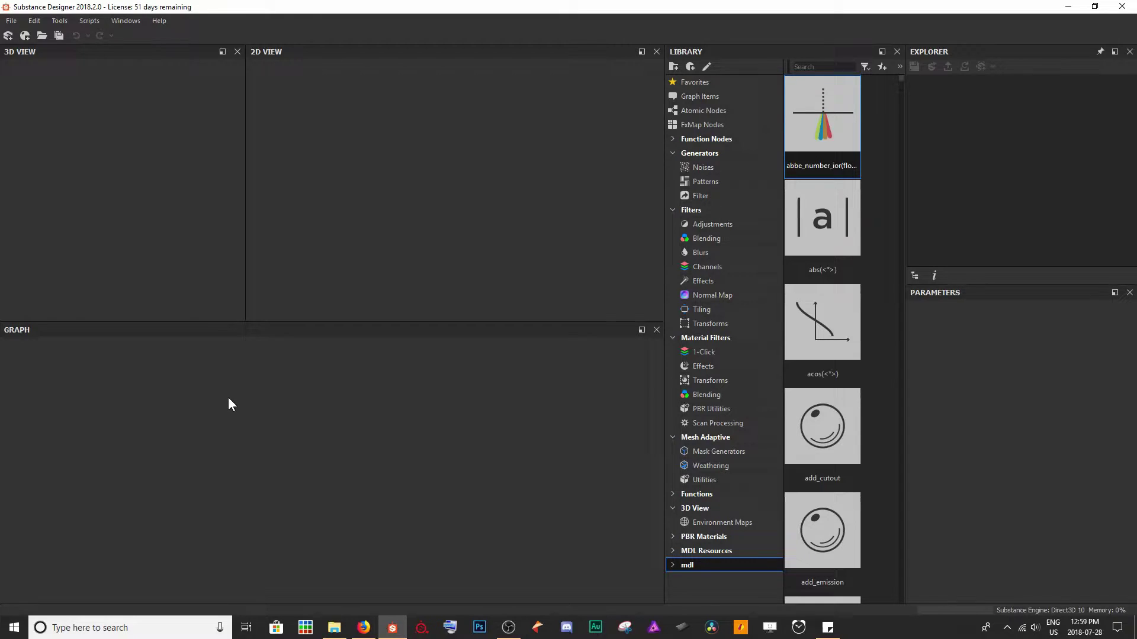
Step: Open Edit > Preferences and shift the dialog slightly left
{"action": "left_click", "coordinate": [42, 20]}
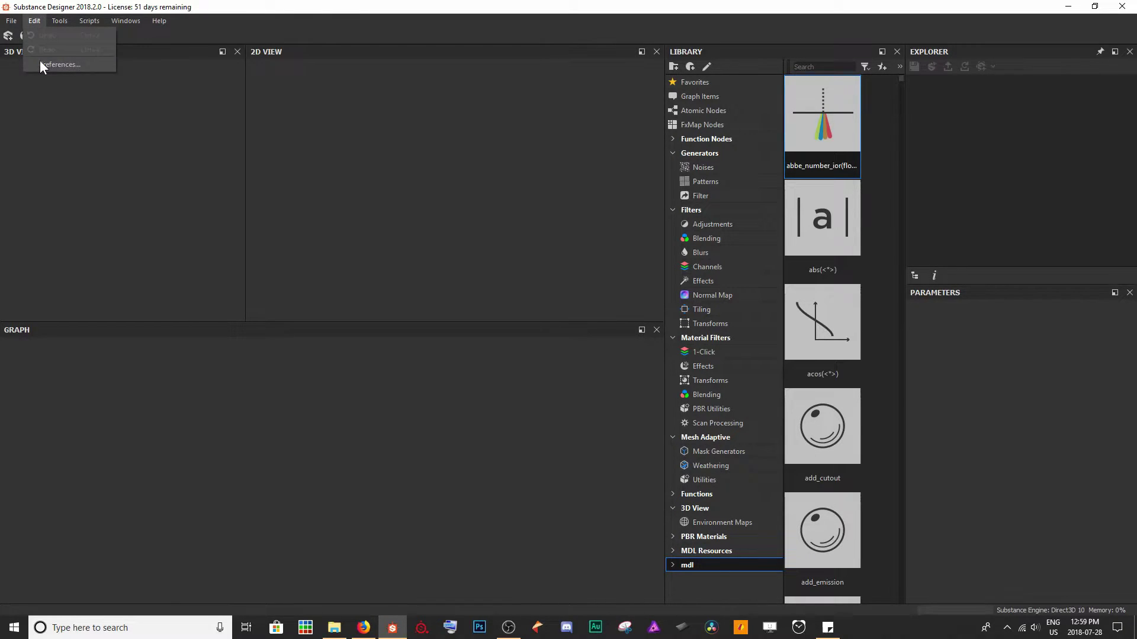
{"action": "left_click", "coordinate": [101, 64]}
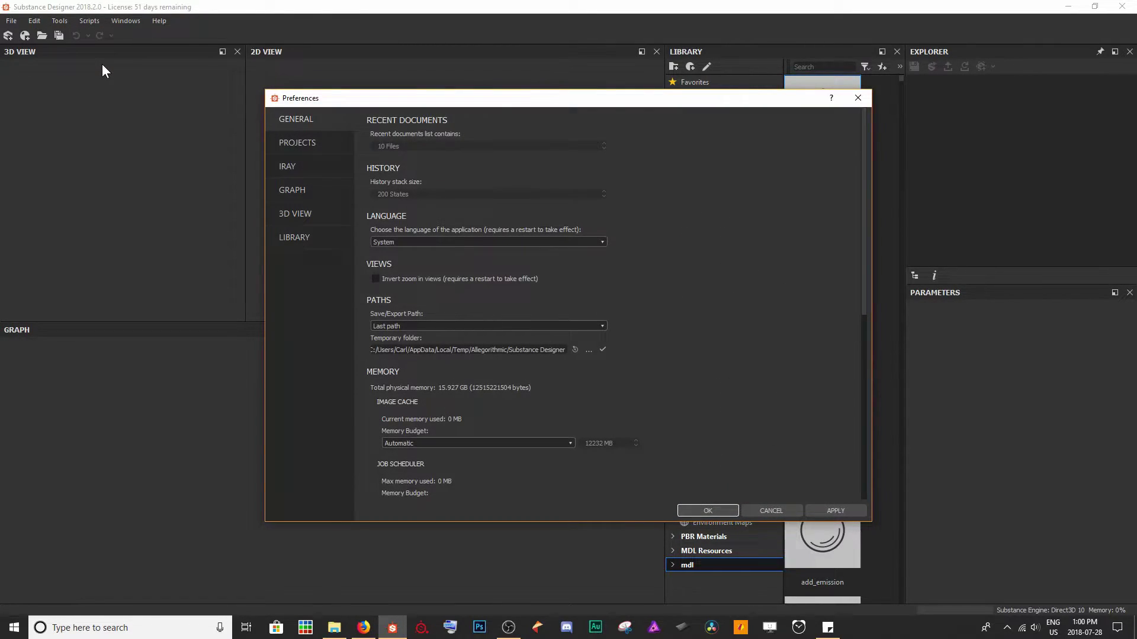
{"action": "left_click_drag", "start_coordinate": [314, 98], "coordinate": [280, 94]}
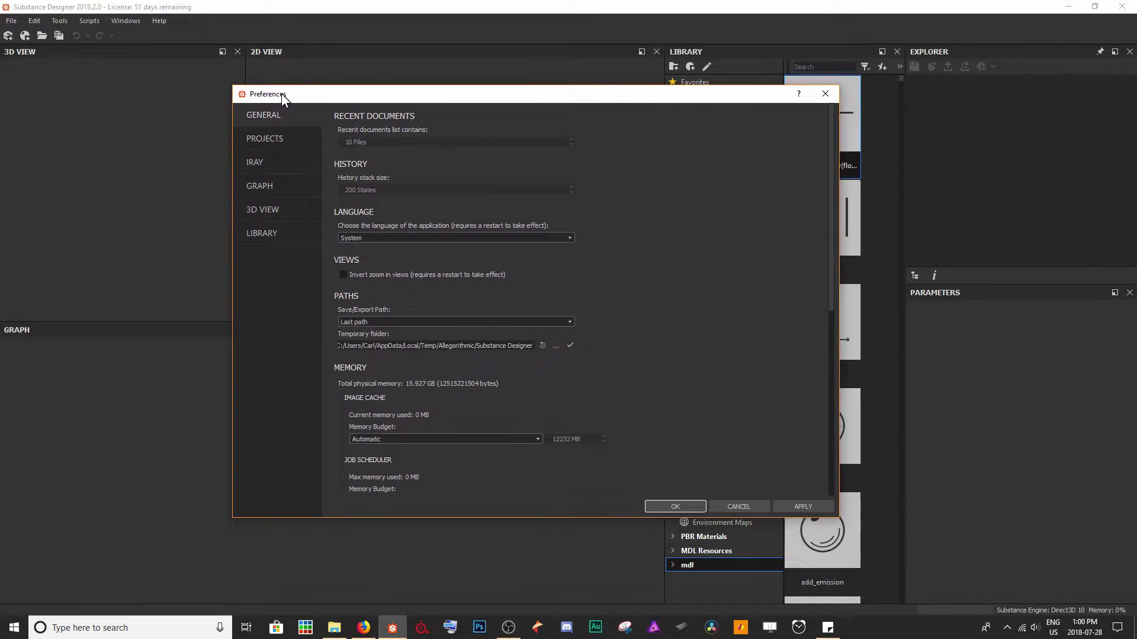
Step: Go to the Projects page and show the Project Library tab with its empty path list
{"action": "left_click", "coordinate": [244, 139]}
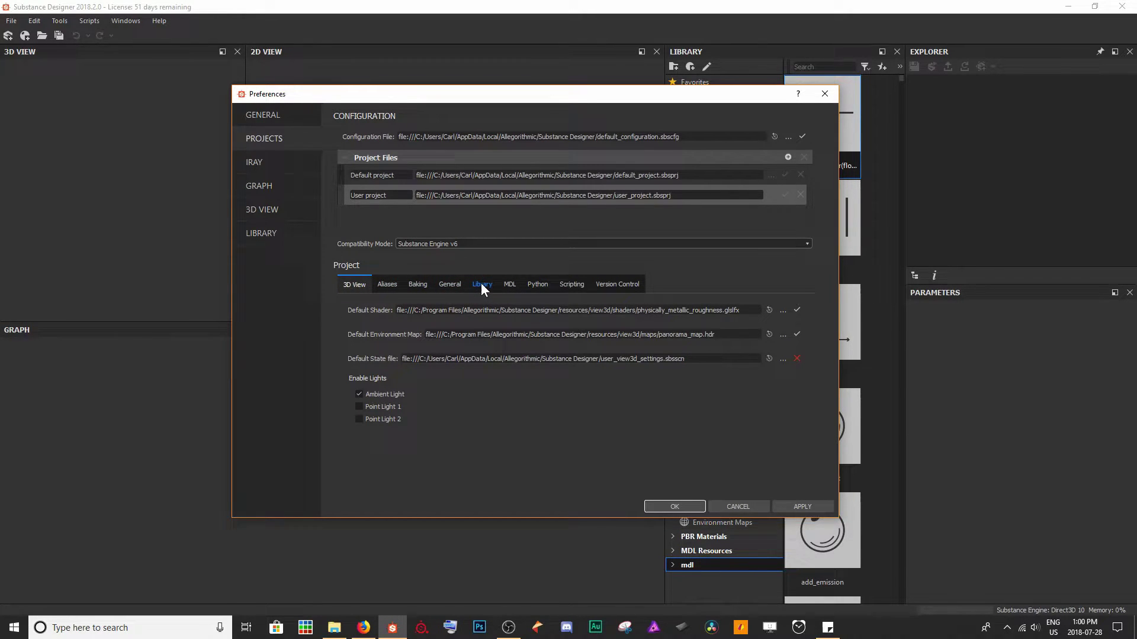
{"action": "left_click_drag", "start_coordinate": [536, 104], "coordinate": [372, 100]}
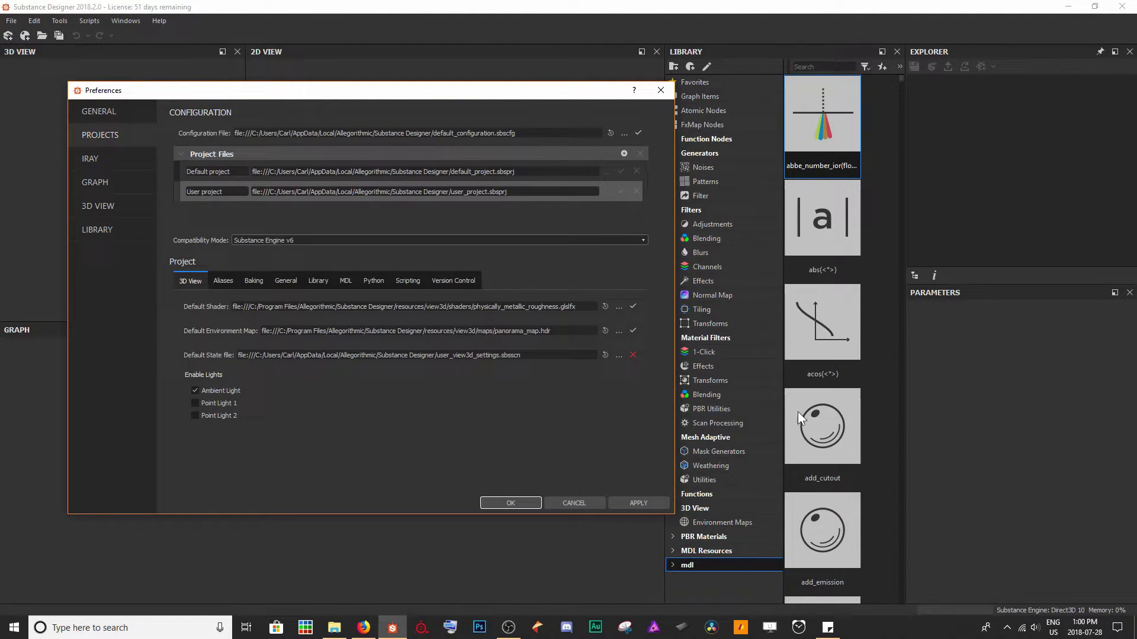
{"action": "left_click_drag", "start_coordinate": [381, 93], "coordinate": [408, 87]}
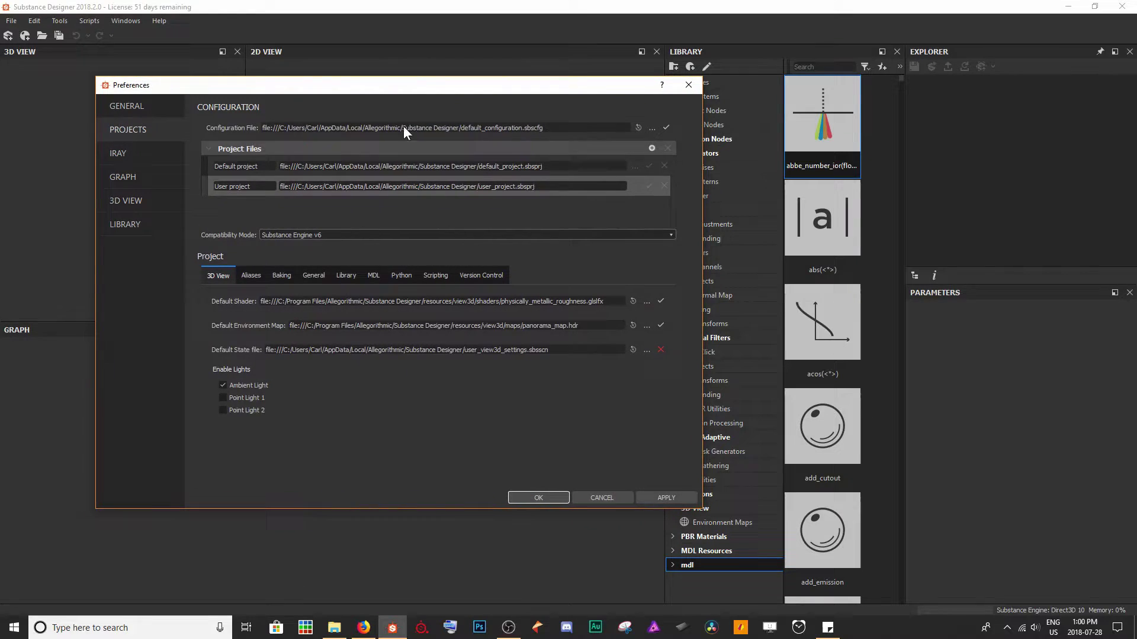
{"action": "left_click", "coordinate": [353, 276]}
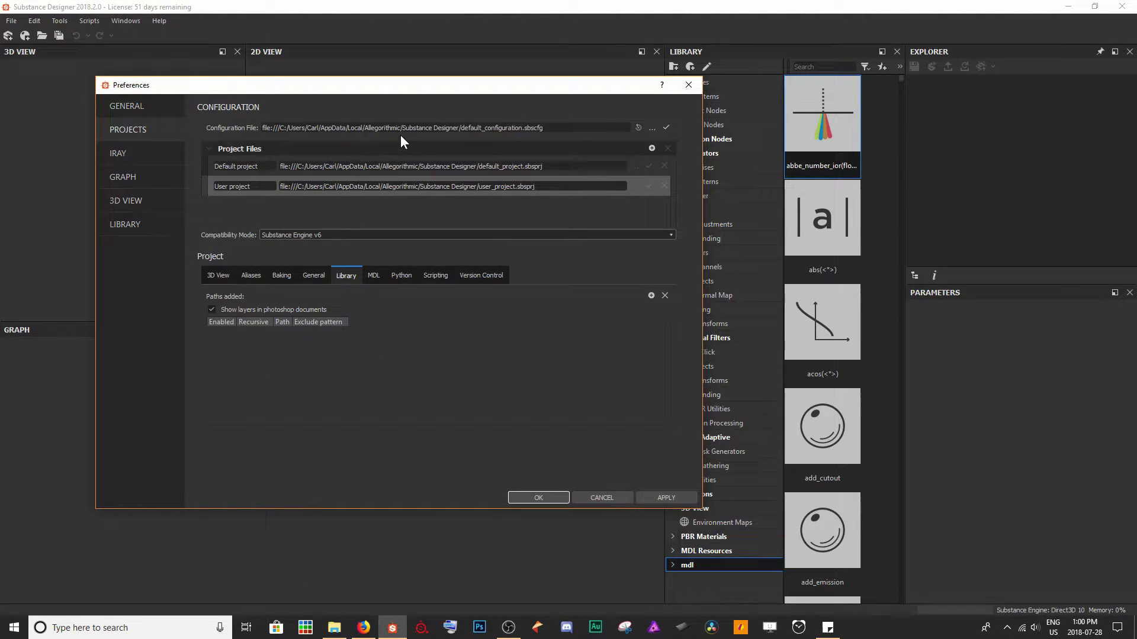
{"action": "left_click_drag", "start_coordinate": [385, 90], "coordinate": [338, 111]}
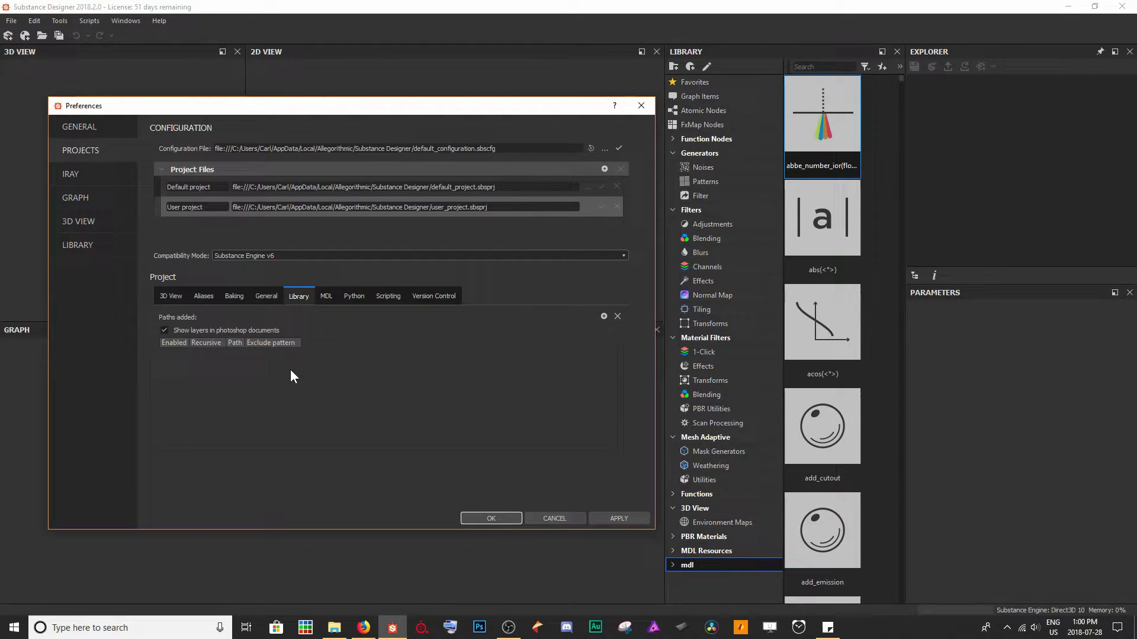
Step: Add the Leaf Generator folder as a library path, then apply and confirm with OK
{"action": "left_click", "coordinate": [604, 317]}
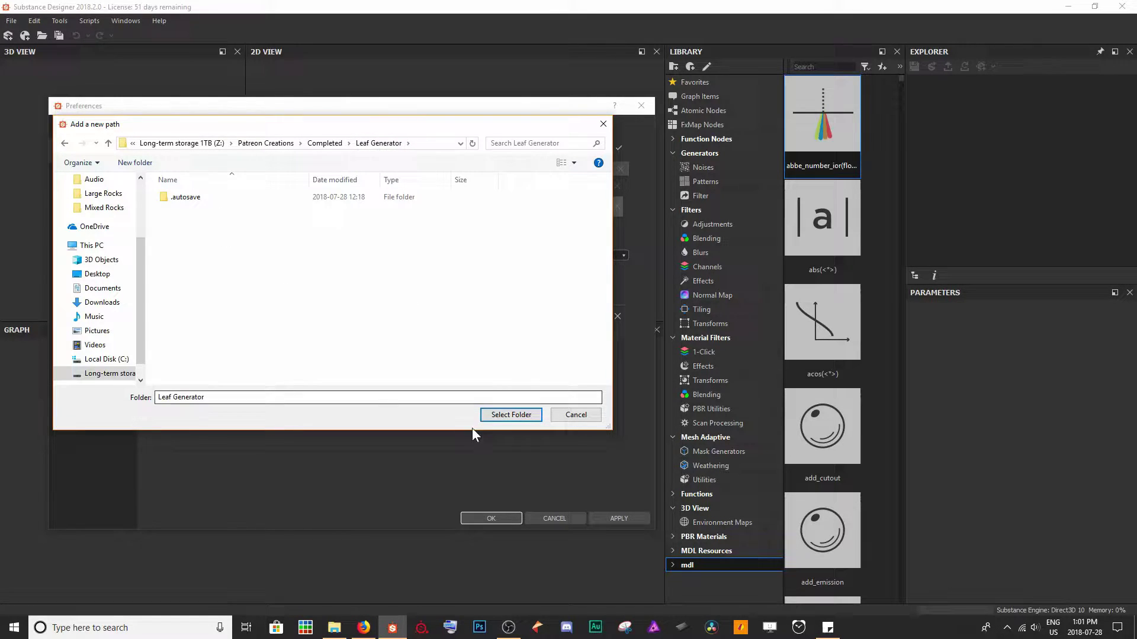
{"action": "left_click", "coordinate": [507, 415]}
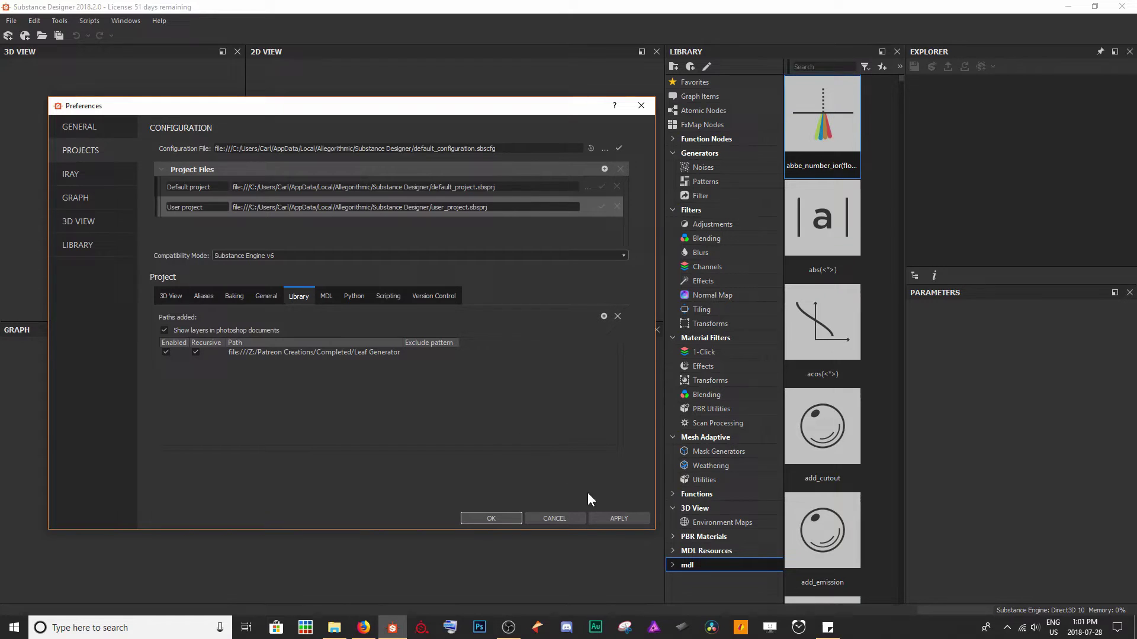
{"action": "left_click", "coordinate": [615, 518]}
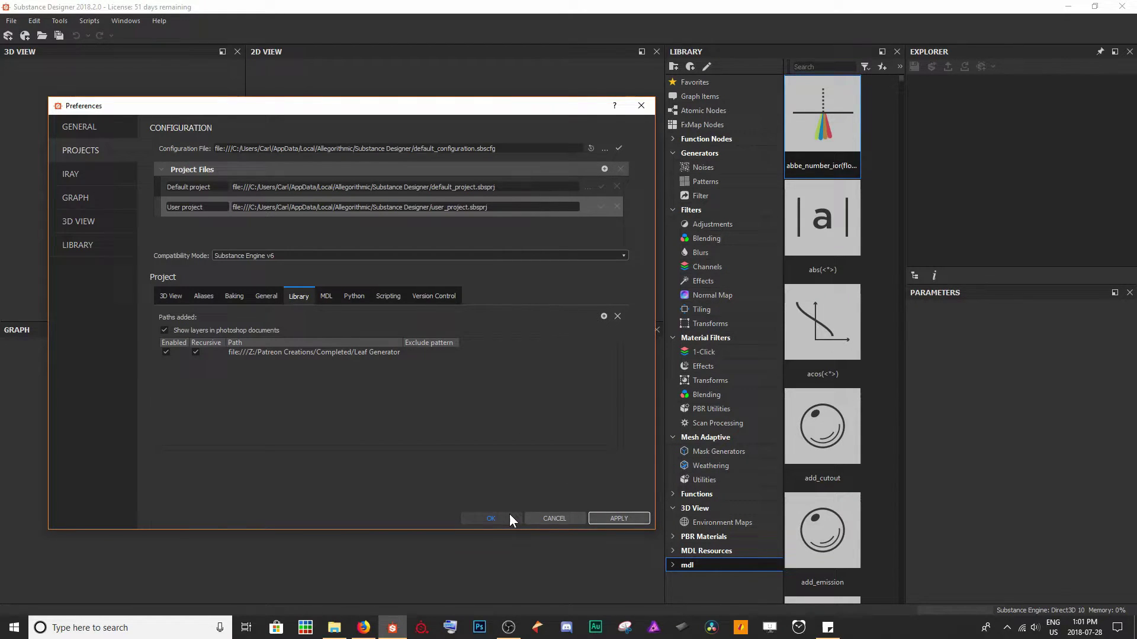
{"action": "left_click", "coordinate": [507, 515]}
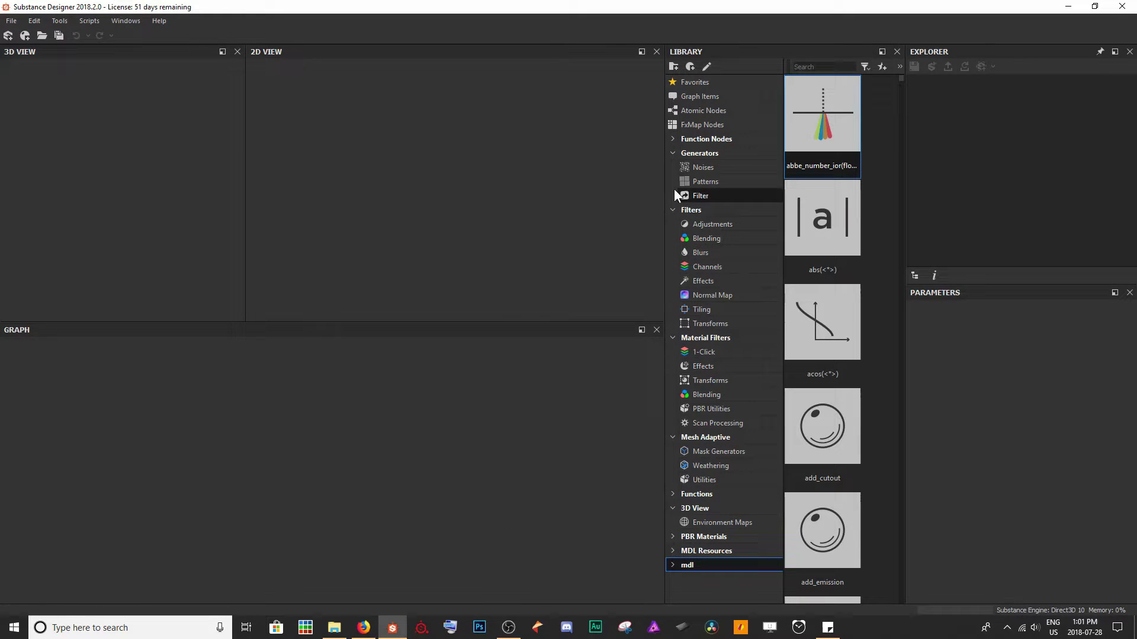
Step: Widen the library panel and tree, and add a new library folder
{"action": "left_click_drag", "start_coordinate": [664, 149], "coordinate": [432, 165]}
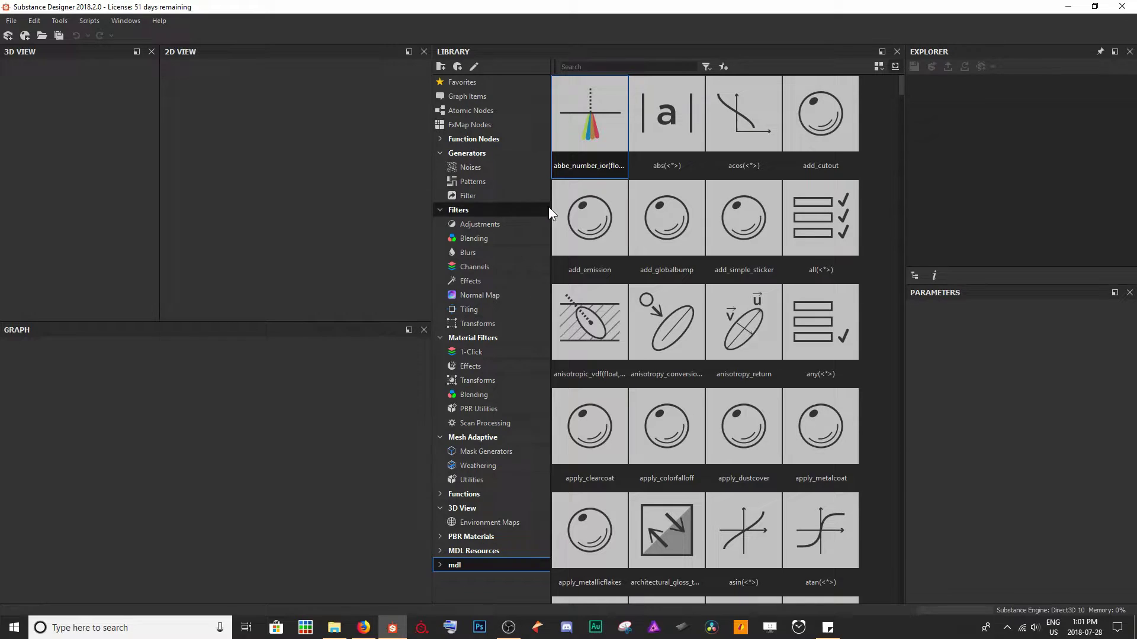
{"action": "left_click_drag", "start_coordinate": [555, 207], "coordinate": [604, 205]}
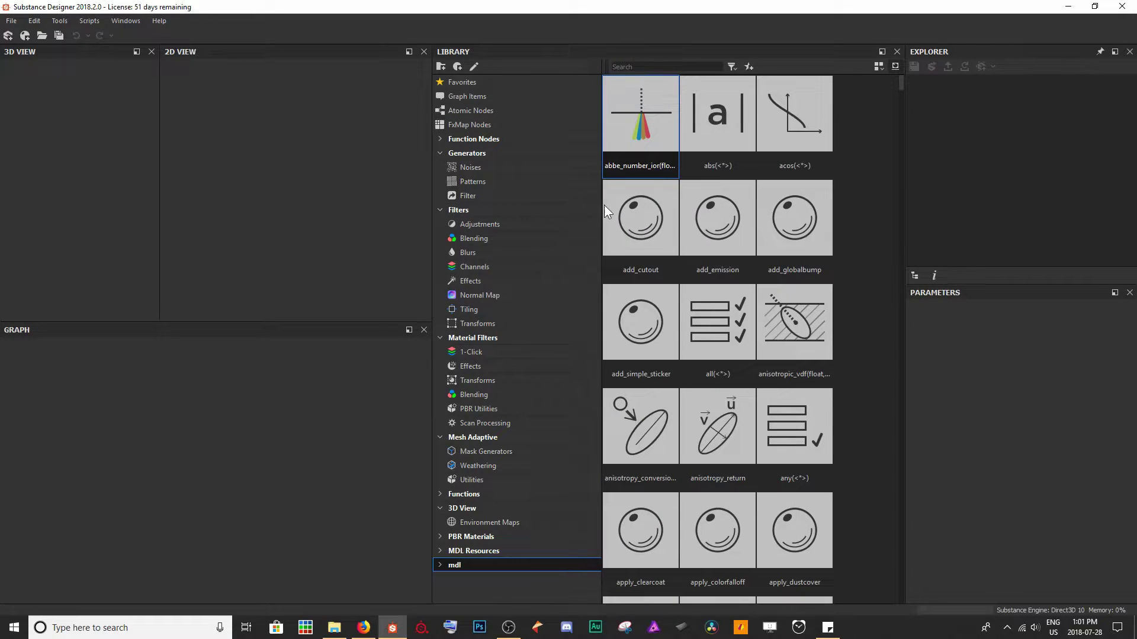
{"action": "left_click", "coordinate": [442, 67]}
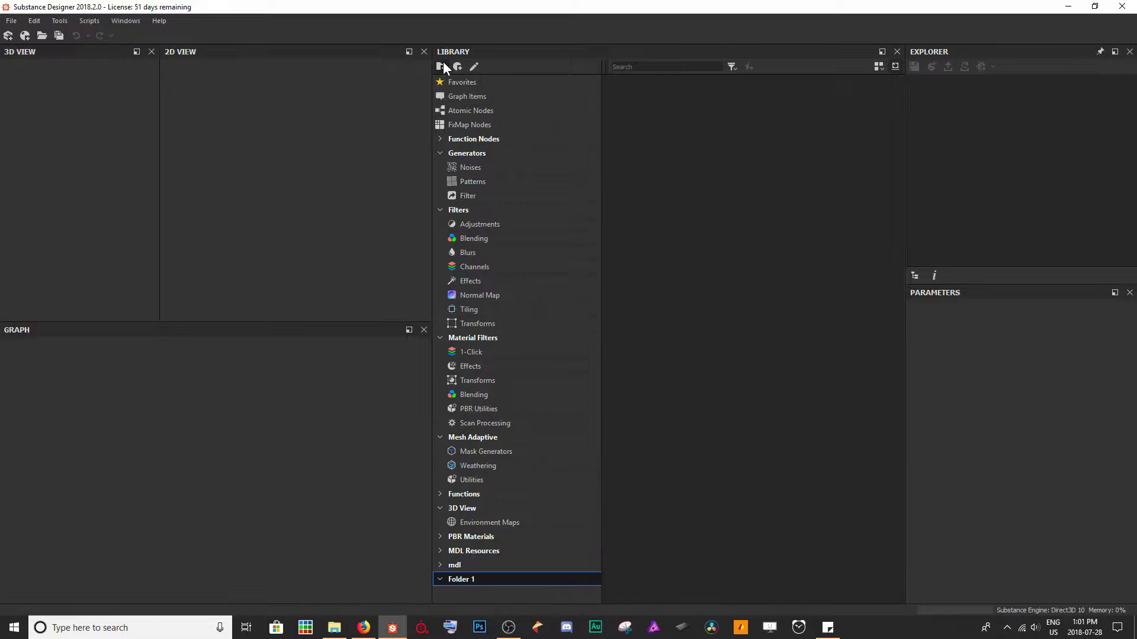
Step: Rename Folder 1 to 'My Generators' via its Edit settings
{"action": "right_click", "coordinate": [467, 578]}
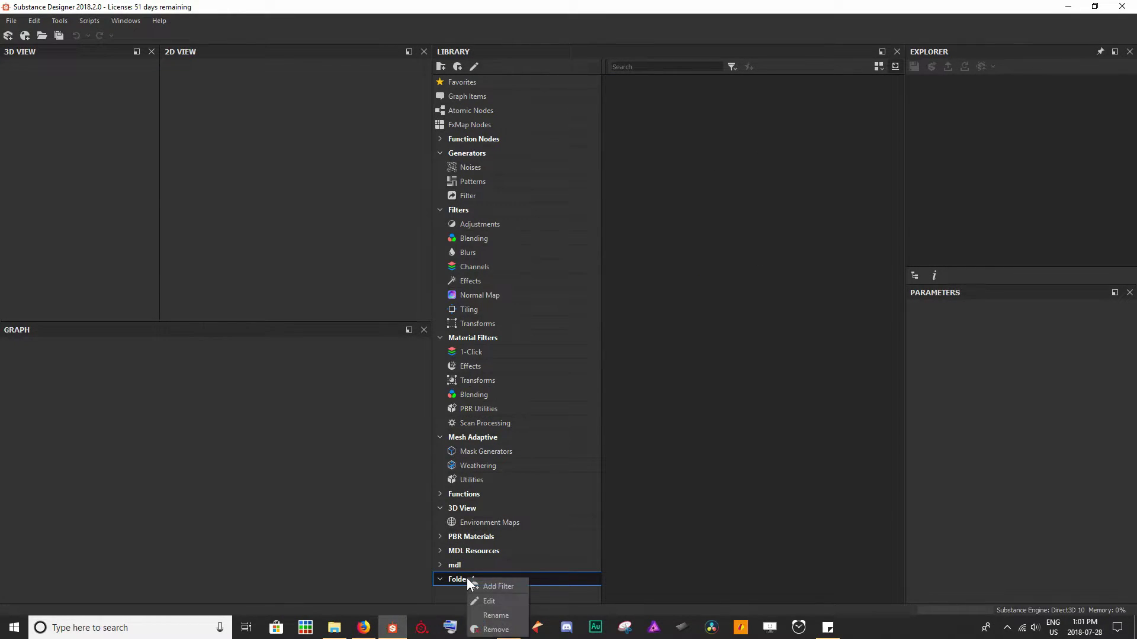
{"action": "left_click", "coordinate": [486, 601]}
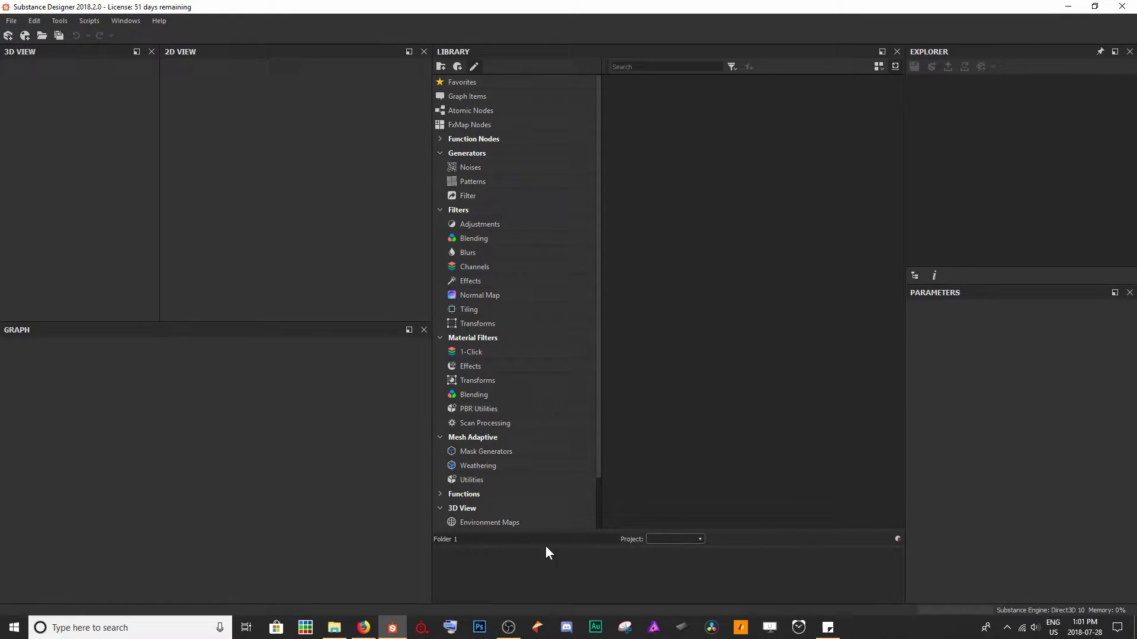
{"action": "triple_click", "coordinate": [494, 542]}
{"action": "type", "text": "My Generators"}
{"action": "key", "text": "Return"}
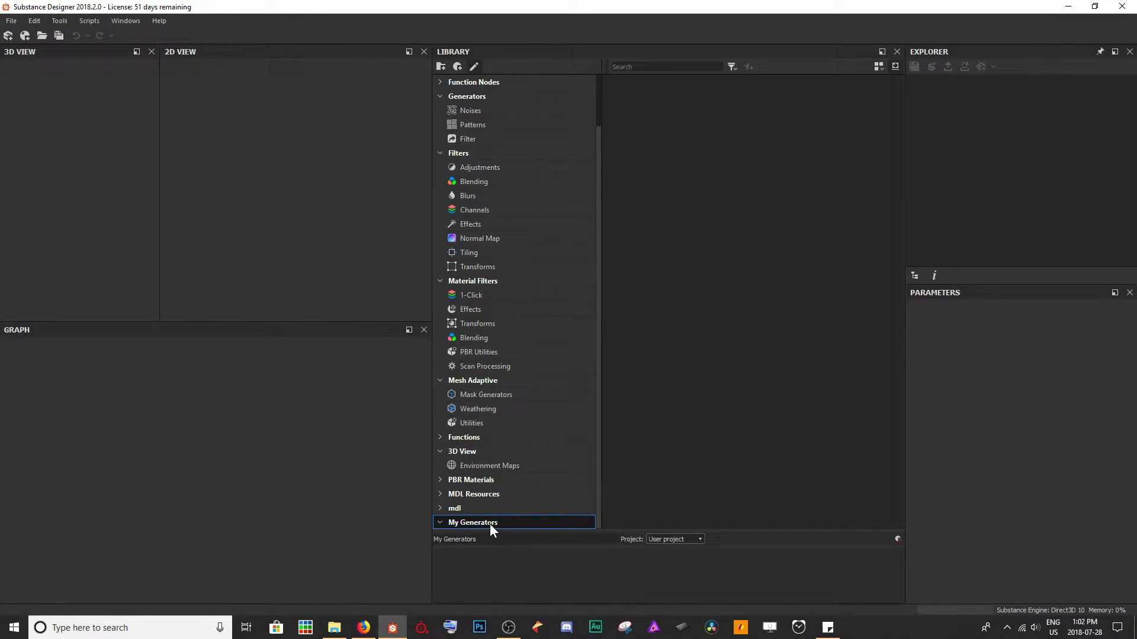
Step: Add a 'Leaf Generator' filter under My Generators restricted to Graph items
{"action": "left_click", "coordinate": [457, 66]}
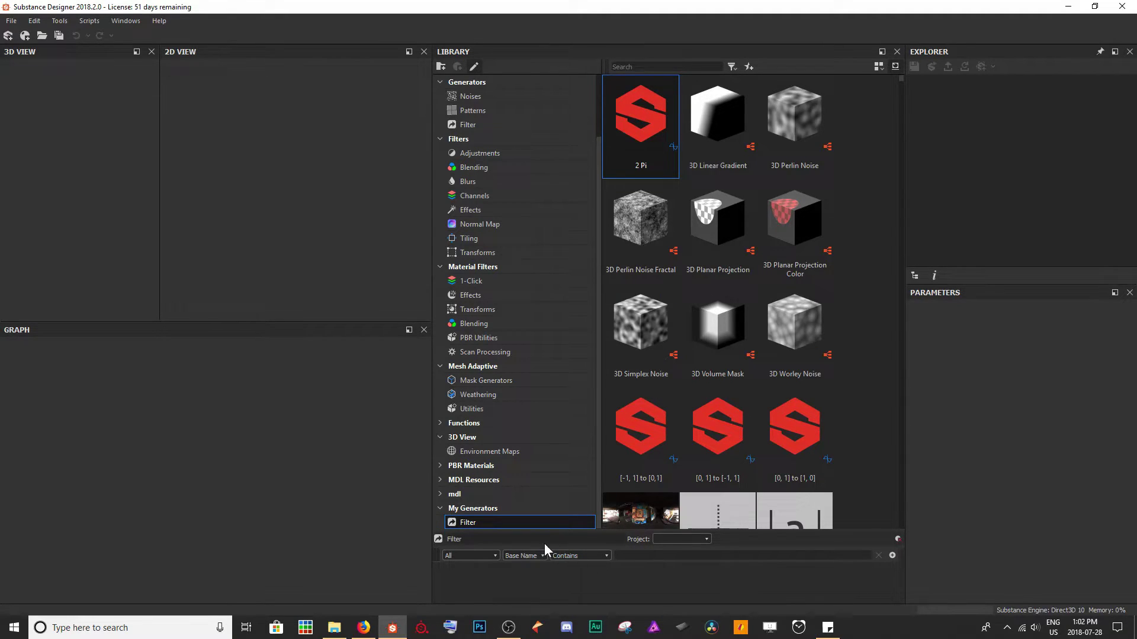
{"action": "double_click", "coordinate": [467, 539]}
{"action": "type", "text": "Leaf Generator"}
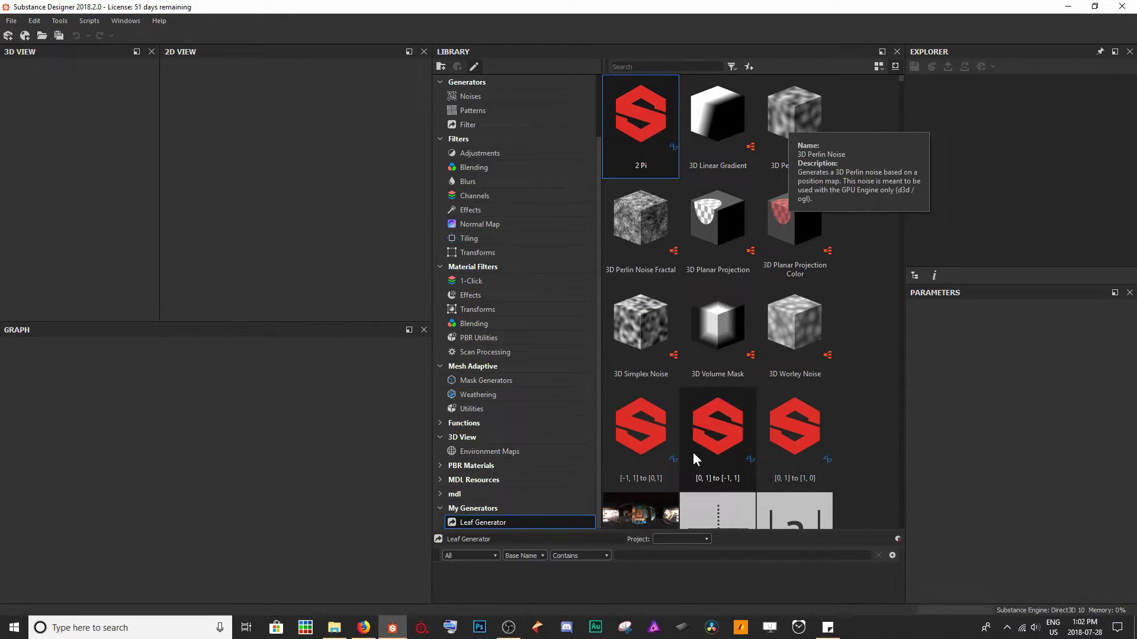
{"action": "left_click", "coordinate": [475, 557]}
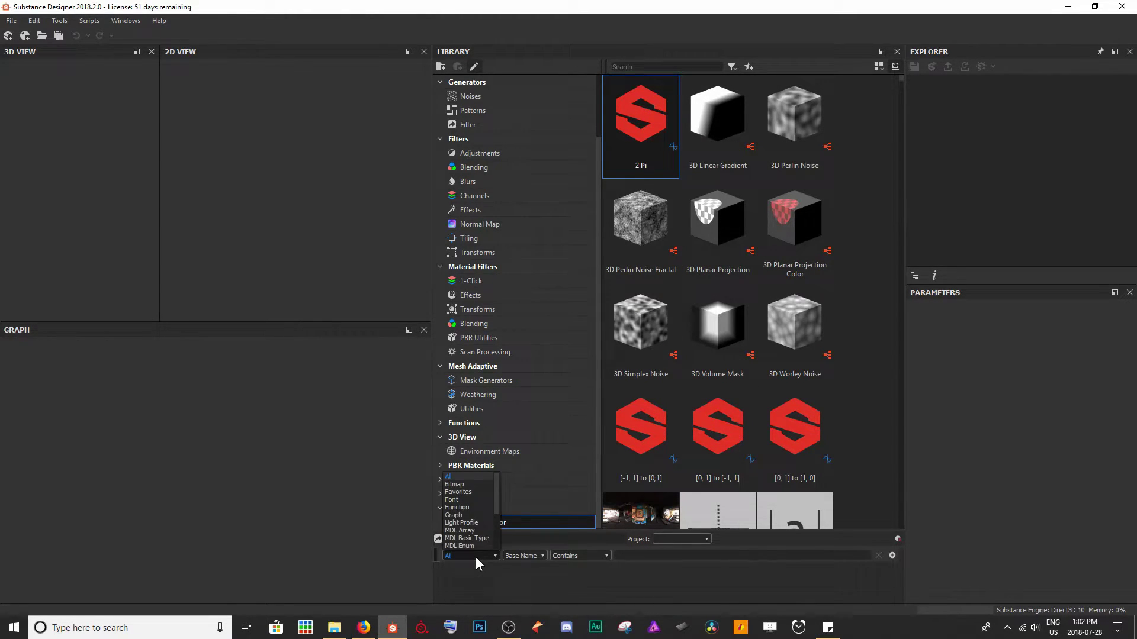
{"action": "scroll", "coordinate": [485, 541], "scroll_direction": "up", "scroll_amount": 2}
{"action": "left_click", "coordinate": [457, 515]}
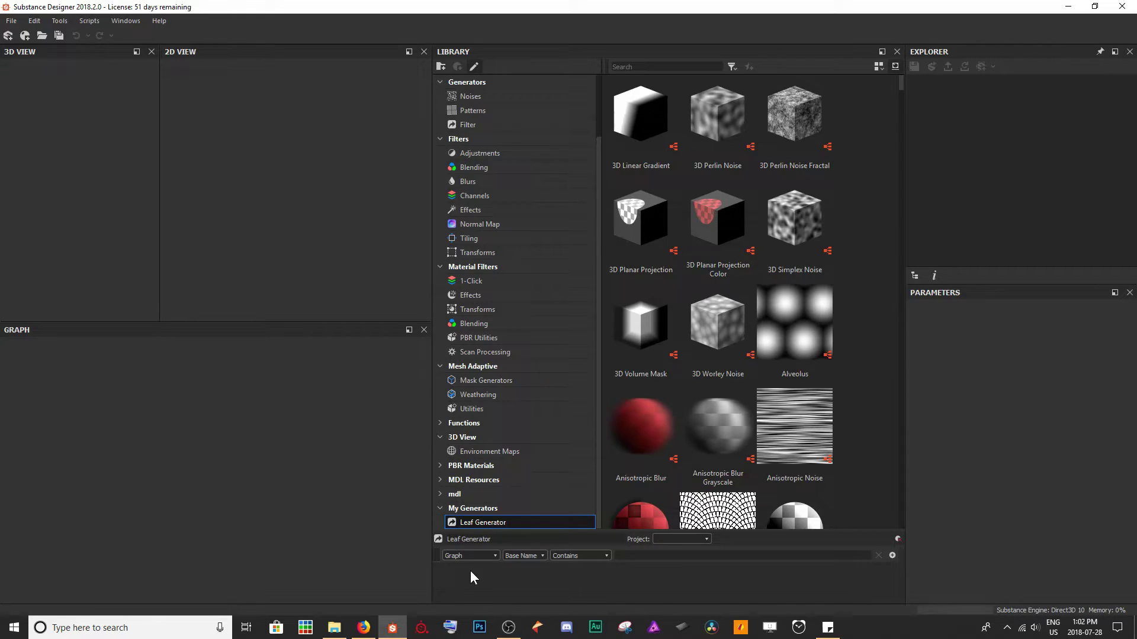
{"action": "left_click", "coordinate": [538, 558]}
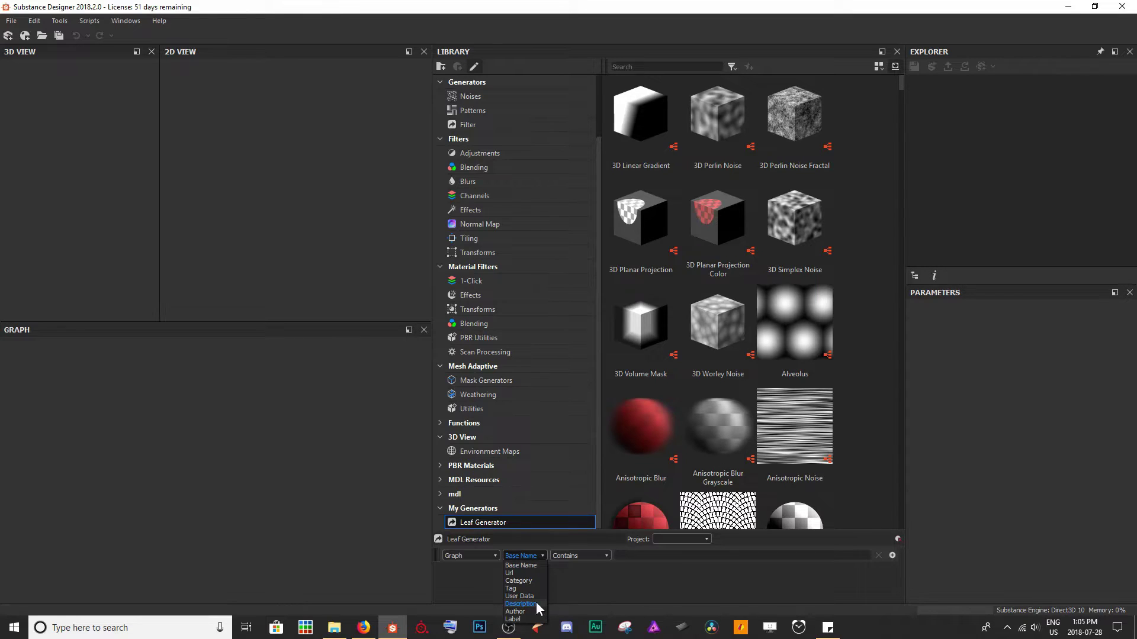
Step: Match the filter by Url, then copy Leaf_Generator.sbsar's folder location from its Properties
{"action": "left_click", "coordinate": [523, 572]}
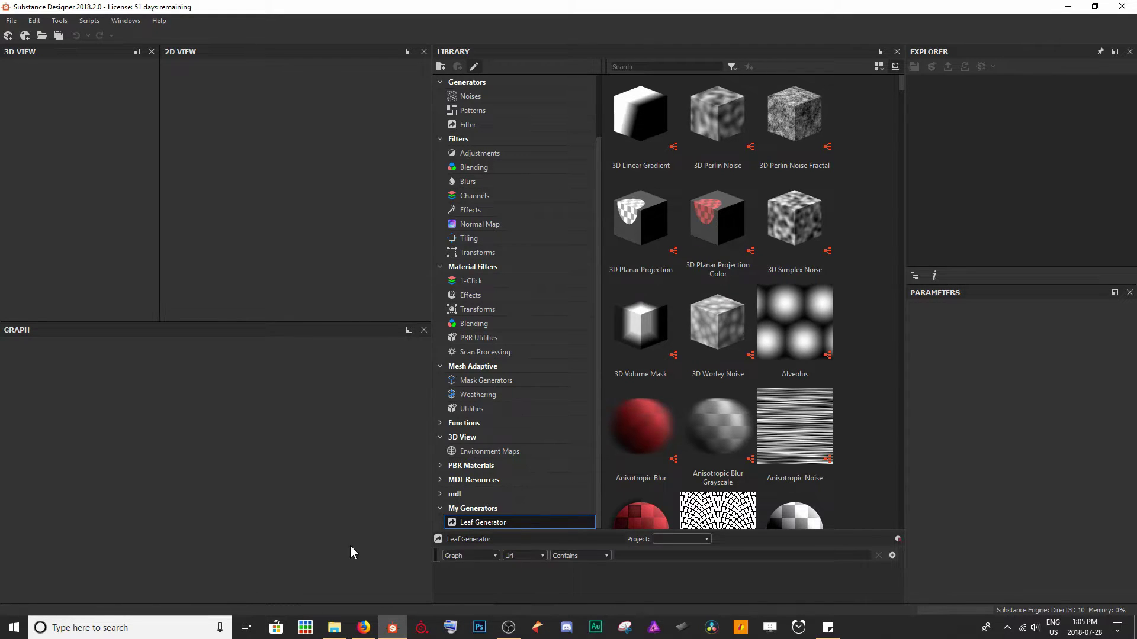
{"action": "left_click", "coordinate": [334, 629]}
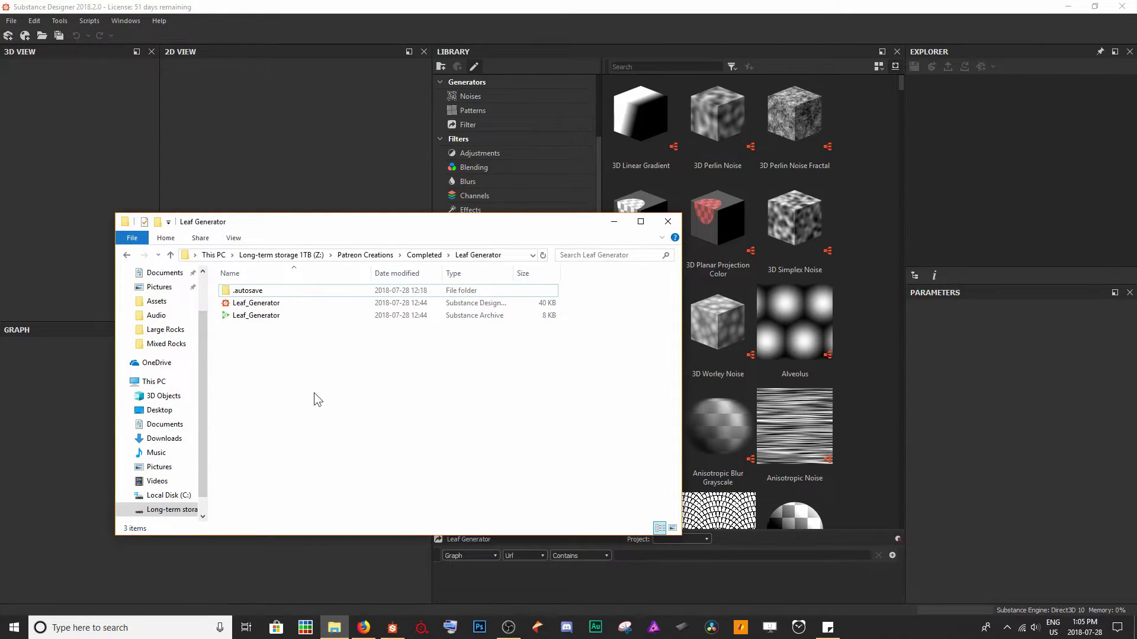
{"action": "right_click", "coordinate": [258, 315]}
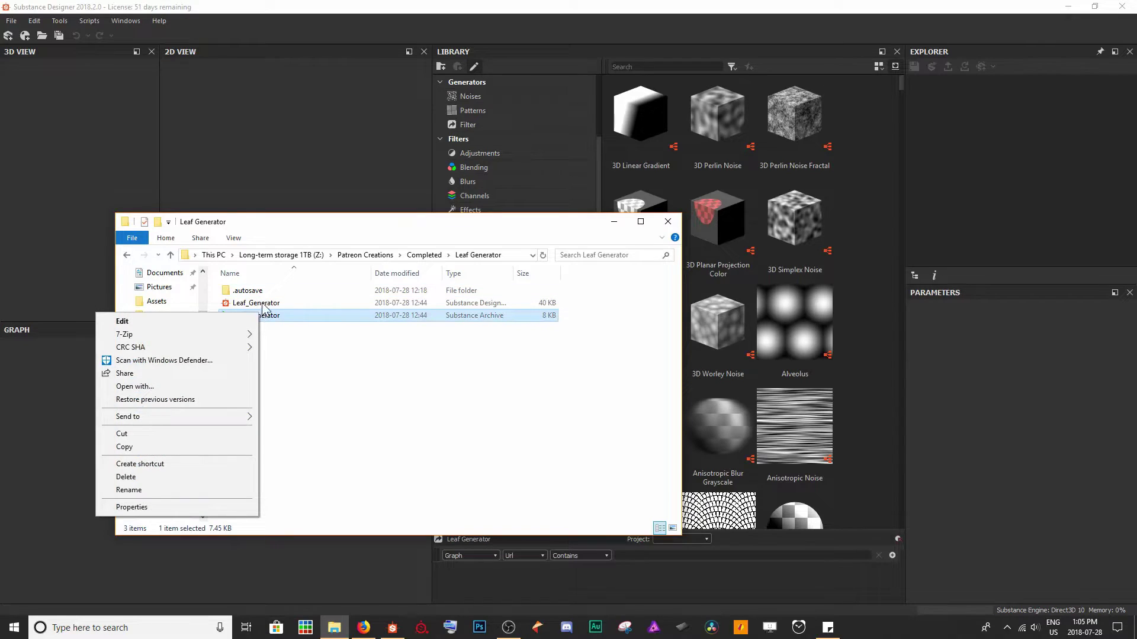
{"action": "left_click", "coordinate": [172, 509]}
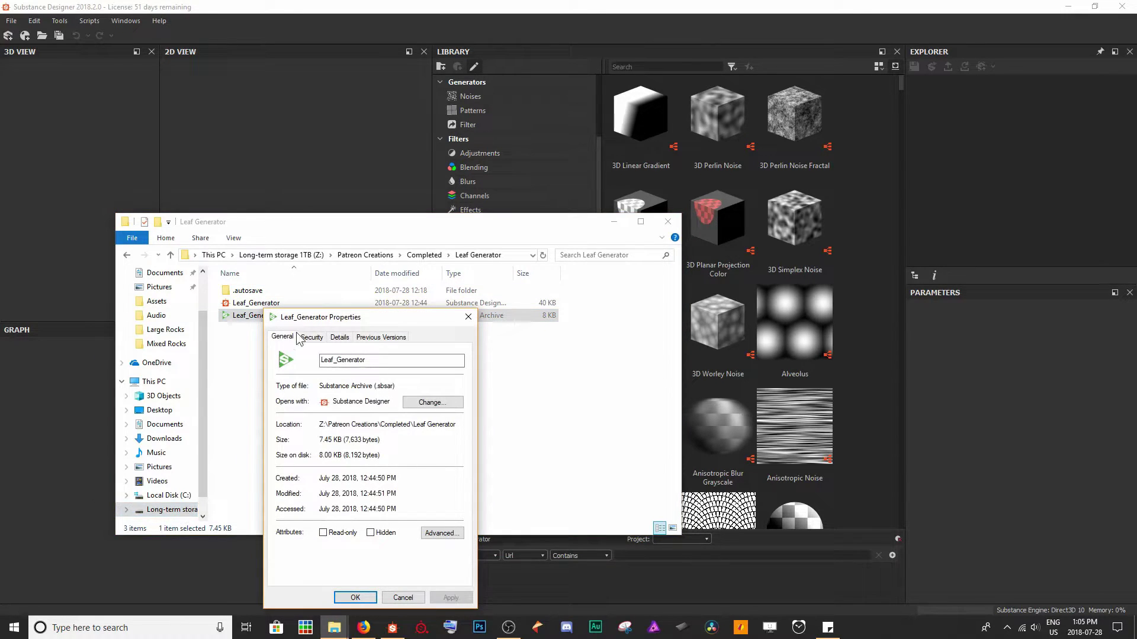
{"action": "left_click_drag", "start_coordinate": [307, 318], "coordinate": [276, 257]}
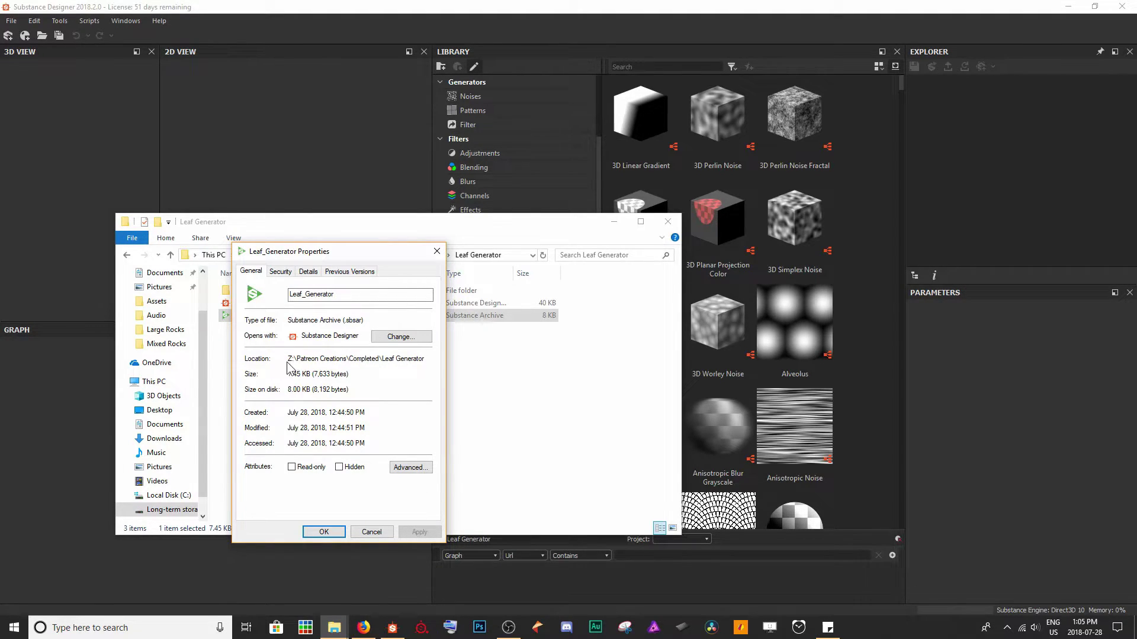
{"action": "left_click_drag", "start_coordinate": [289, 359], "coordinate": [435, 365]}
{"action": "key", "text": "ctrl+c"}
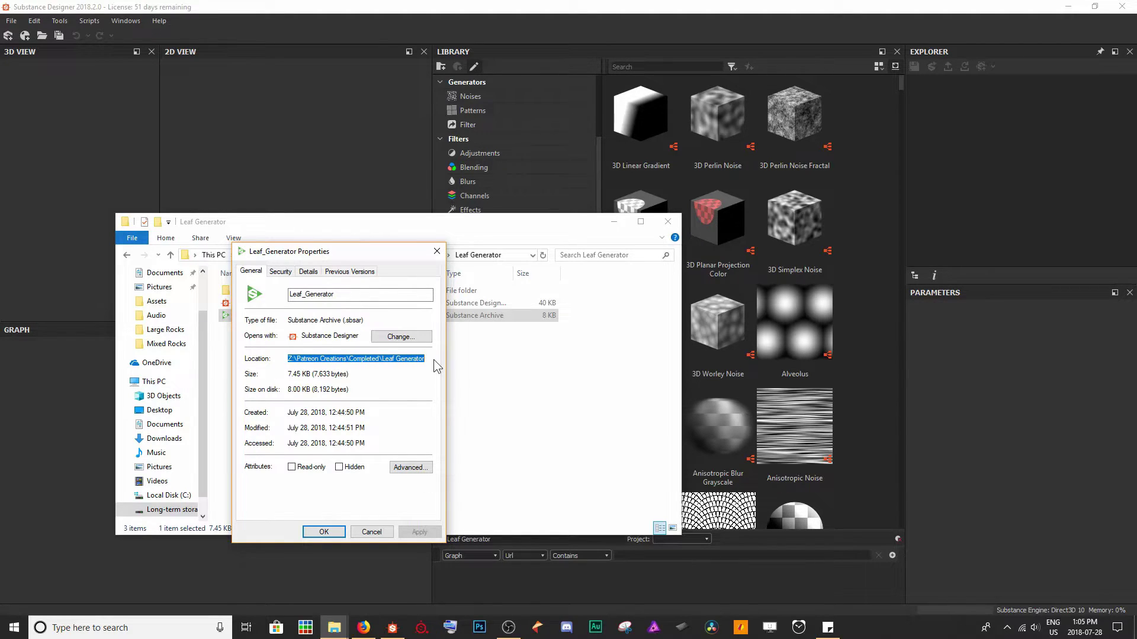
{"action": "left_click", "coordinate": [371, 532]}
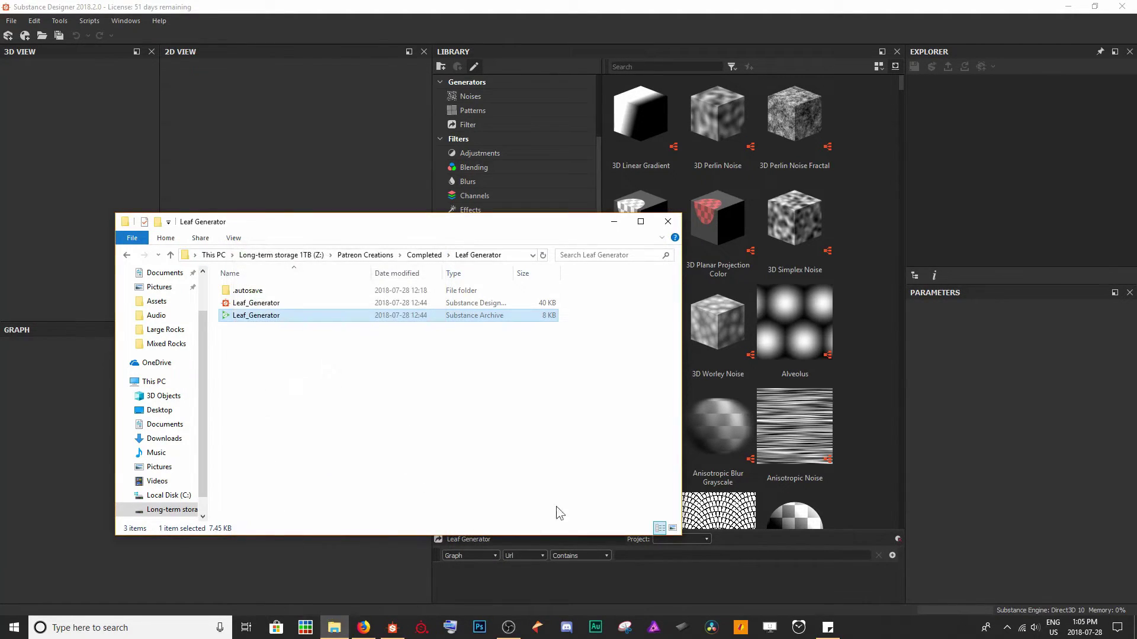
Step: Paste the Leaf Generator folder path as the Url Contains value, listing two Leaf_Generator items
{"action": "left_click", "coordinate": [615, 221]}
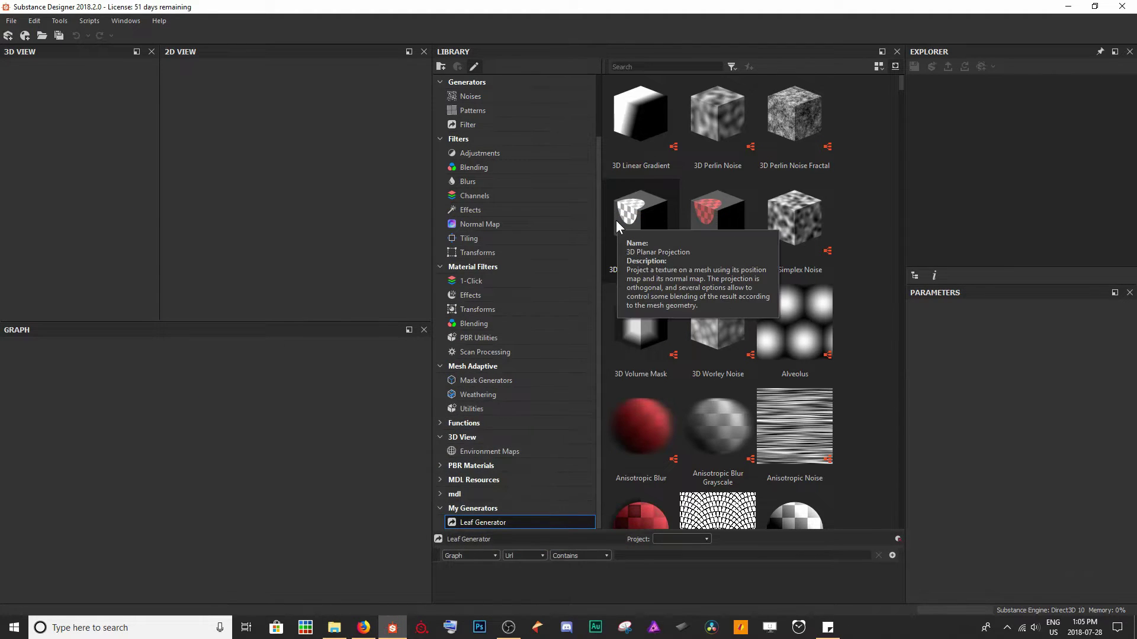
{"action": "left_click", "coordinate": [585, 557]}
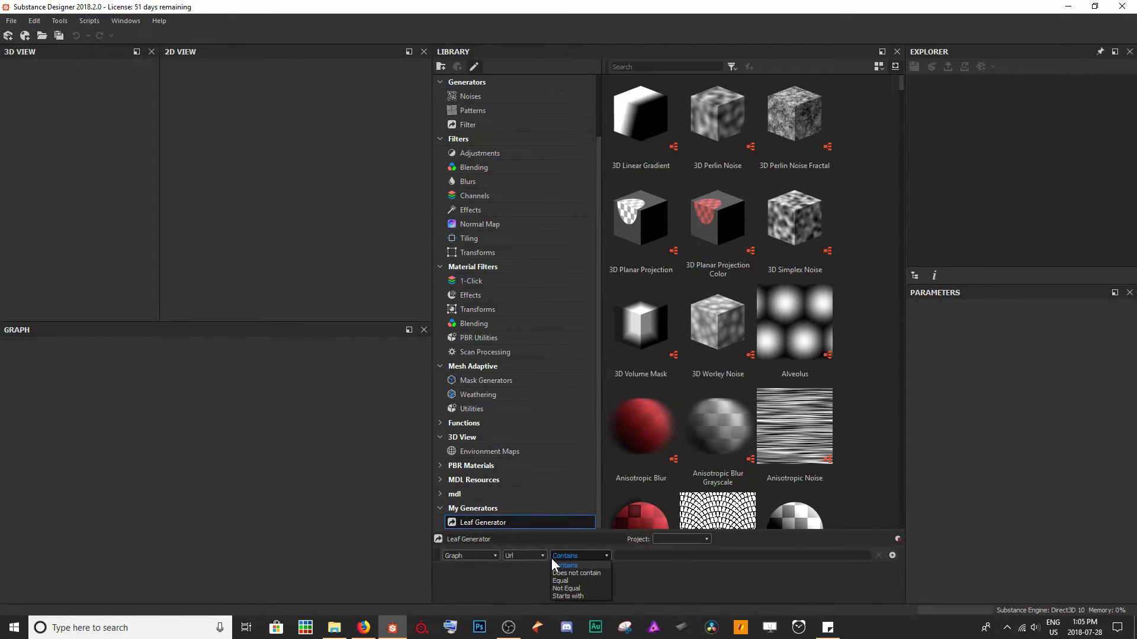
{"action": "left_click", "coordinate": [571, 558]}
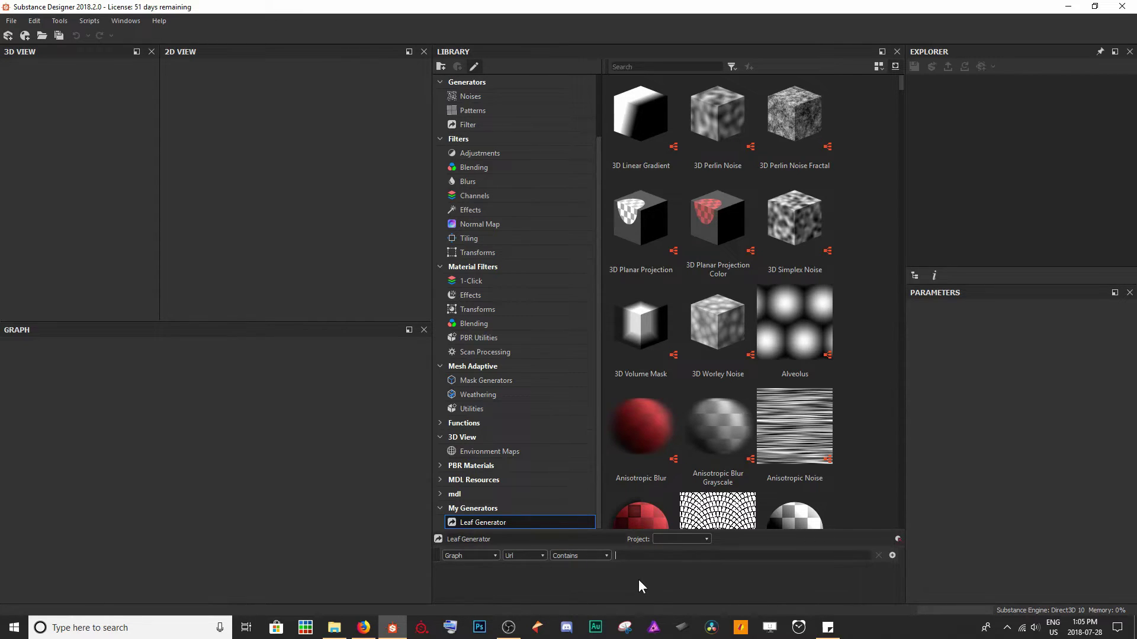
{"action": "key", "text": "ctrl+v"}
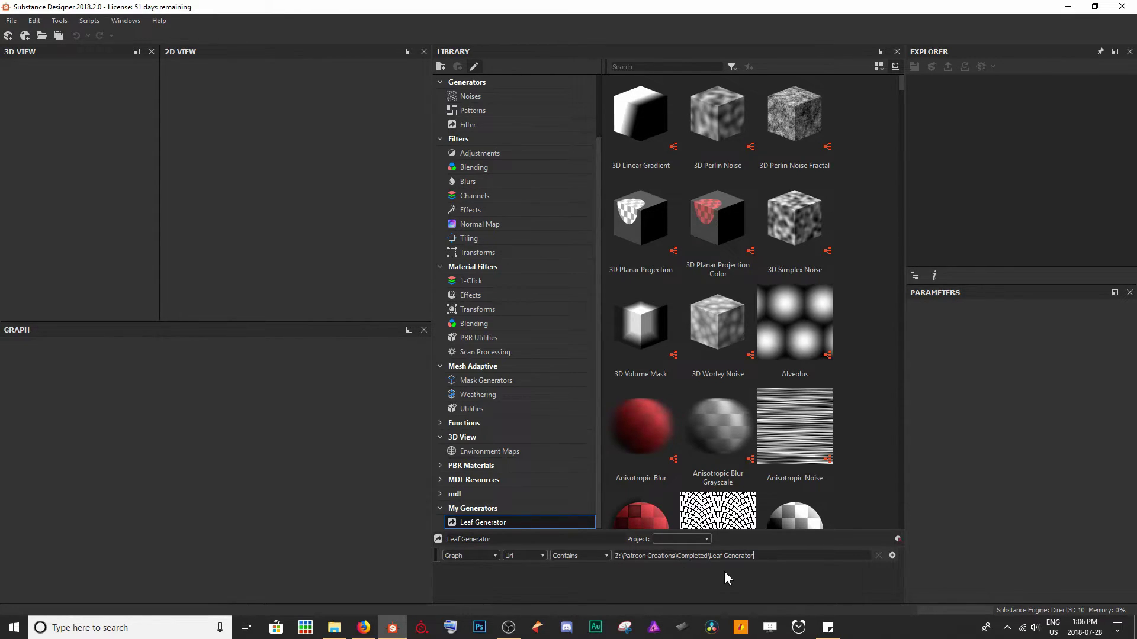
{"action": "key", "text": "Return"}
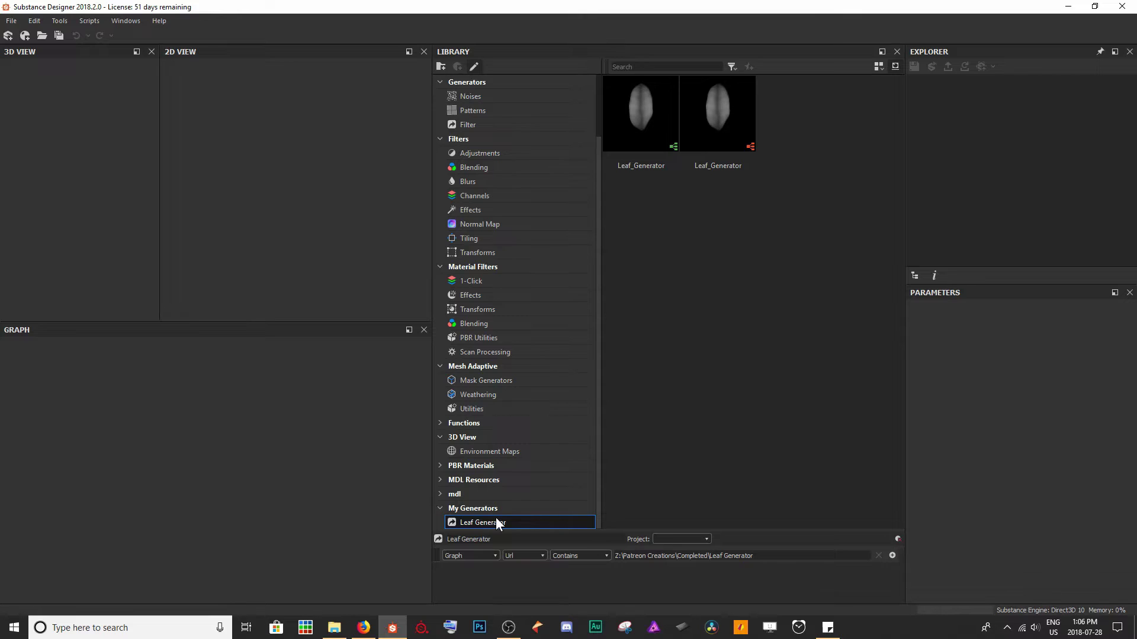
{"action": "left_click", "coordinate": [479, 328]}
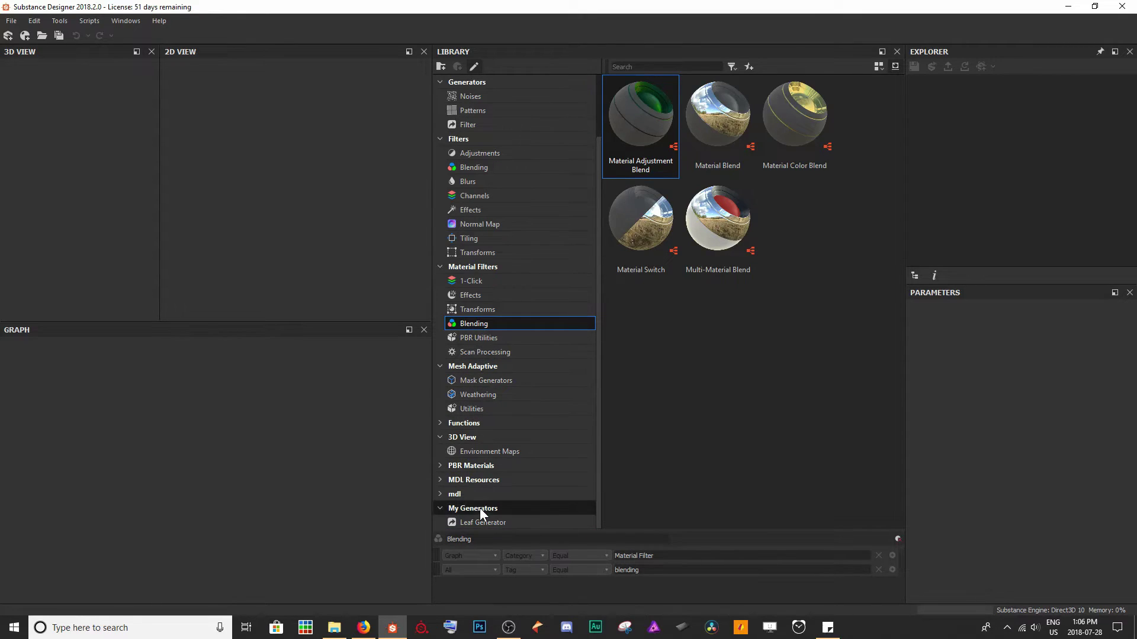
{"action": "left_click", "coordinate": [484, 523]}
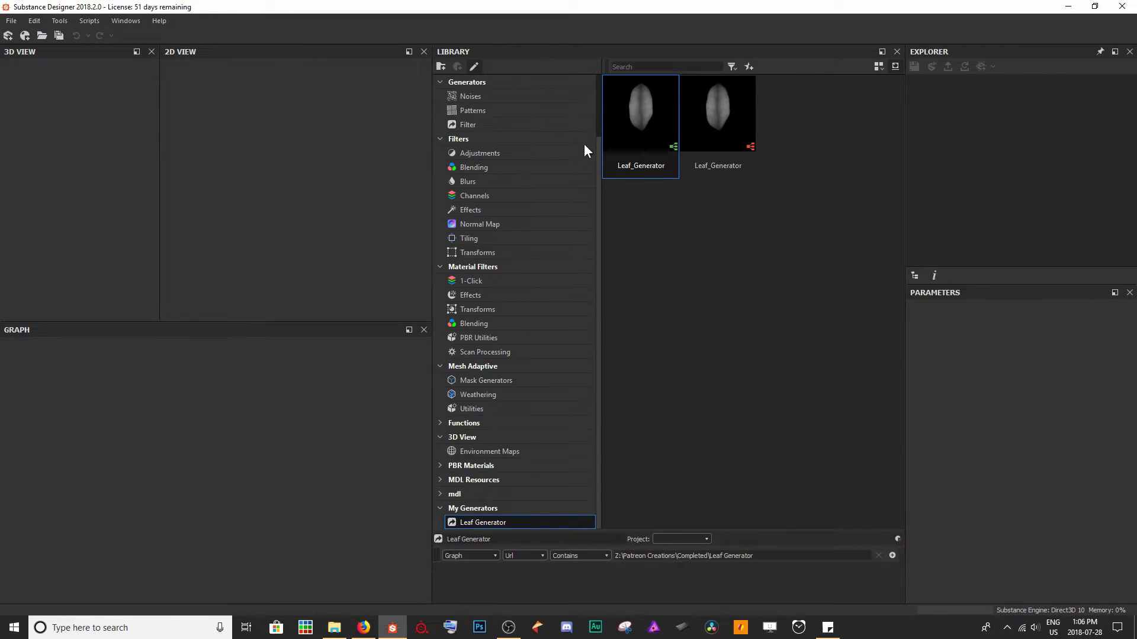
Step: Create a new substance graph and enlarge the 3D preview and graph view
{"action": "left_click_drag", "start_coordinate": [432, 183], "coordinate": [639, 183]}
{"action": "left_click", "coordinate": [9, 36]}
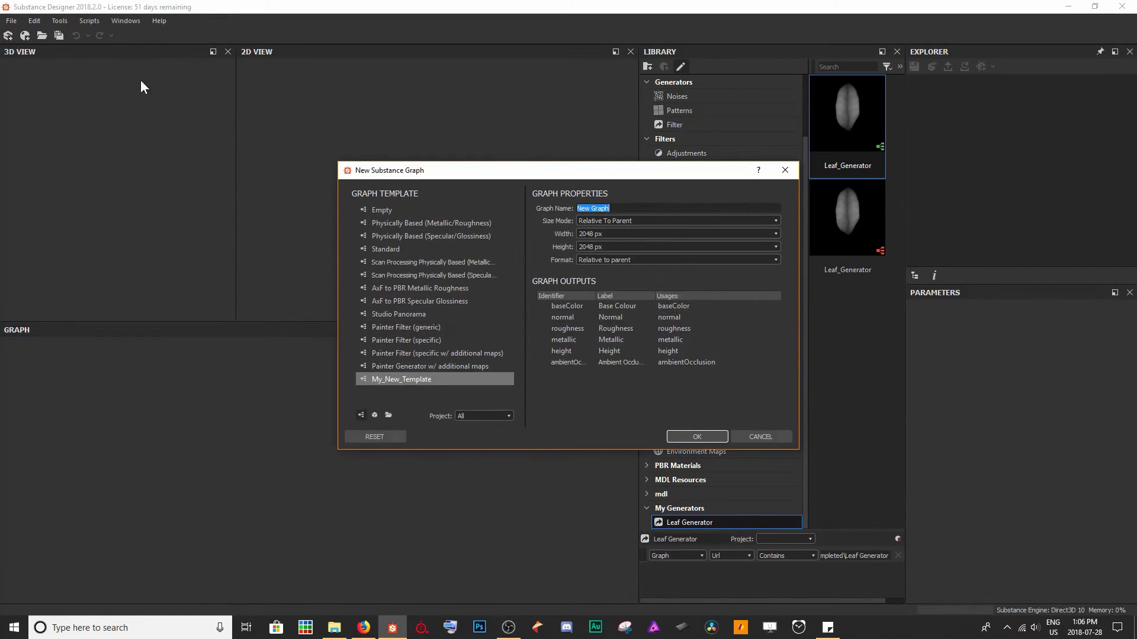
{"action": "left_click", "coordinate": [697, 437]}
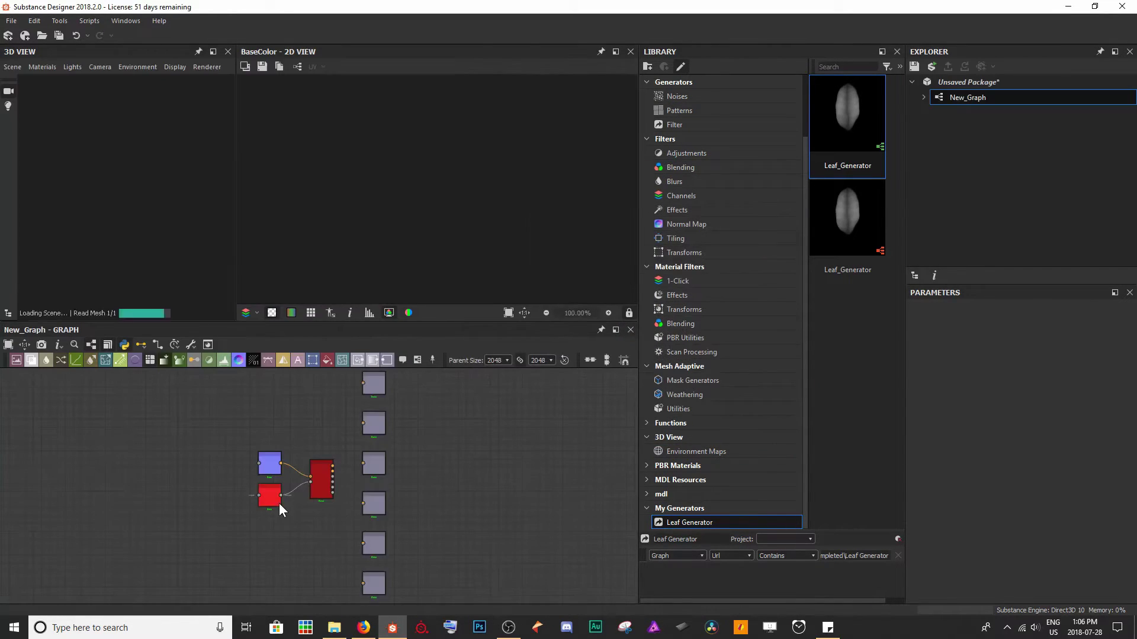
{"action": "left_click_drag", "start_coordinate": [237, 246], "coordinate": [318, 240]}
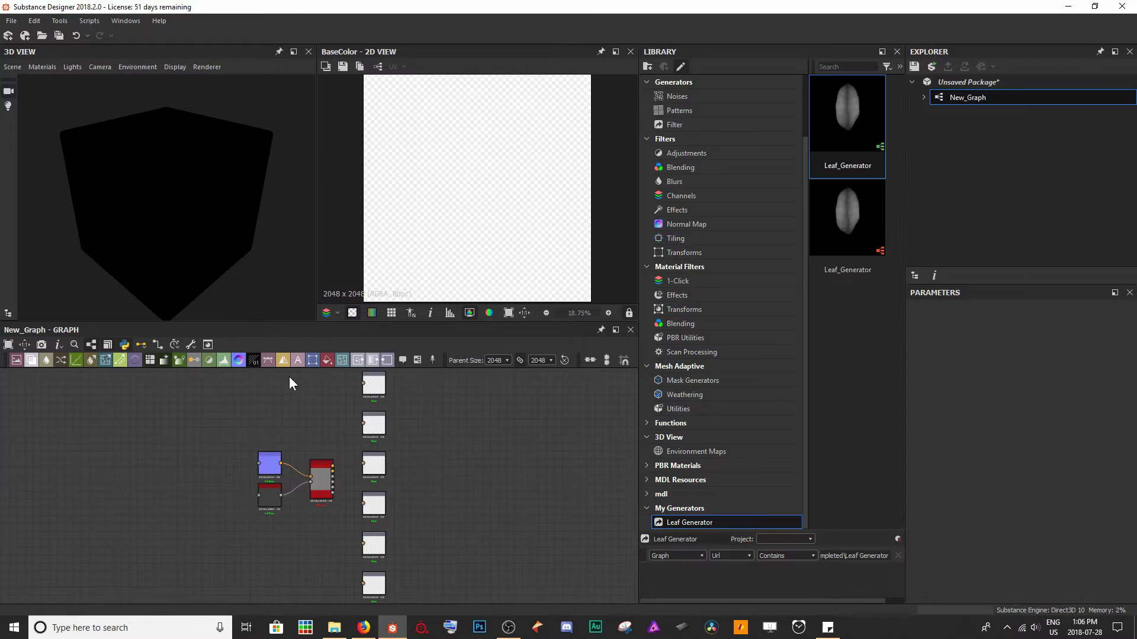
{"action": "scroll", "coordinate": [252, 492], "scroll_direction": "up", "scroll_amount": 5}
{"action": "middle_click_drag", "start_coordinate": [253, 492], "coordinate": [300, 481]}
Step: Add a Leaf_Generator node with Leaf Type 4, Distortion 0.59, wired to Normal and Histogram Range
{"action": "left_click_drag", "start_coordinate": [859, 118], "coordinate": [269, 467]}
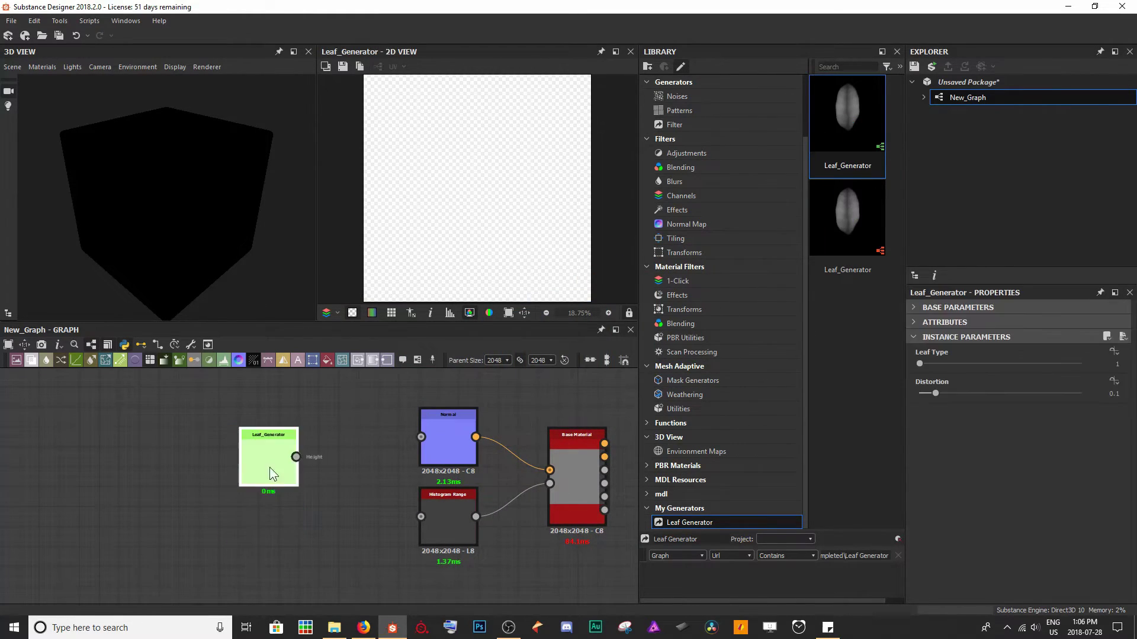
{"action": "double_click", "coordinate": [269, 467]}
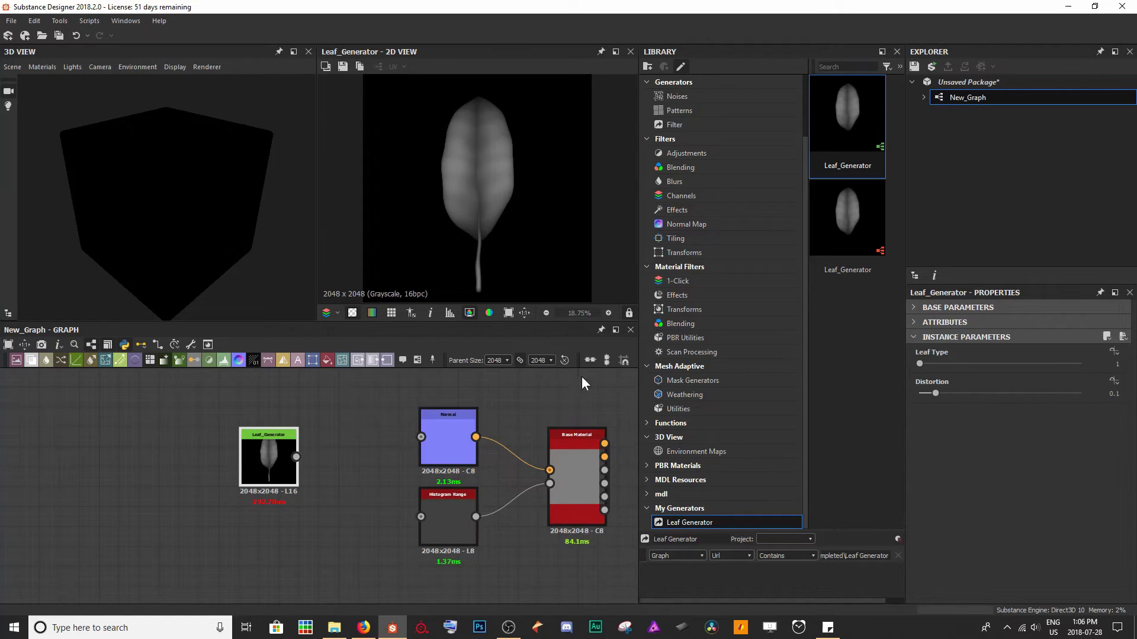
{"action": "left_click_drag", "start_coordinate": [921, 364], "coordinate": [1087, 361]}
{"action": "left_click_drag", "start_coordinate": [936, 393], "coordinate": [1015, 393]}
{"action": "left_click_drag", "start_coordinate": [296, 457], "coordinate": [421, 517]}
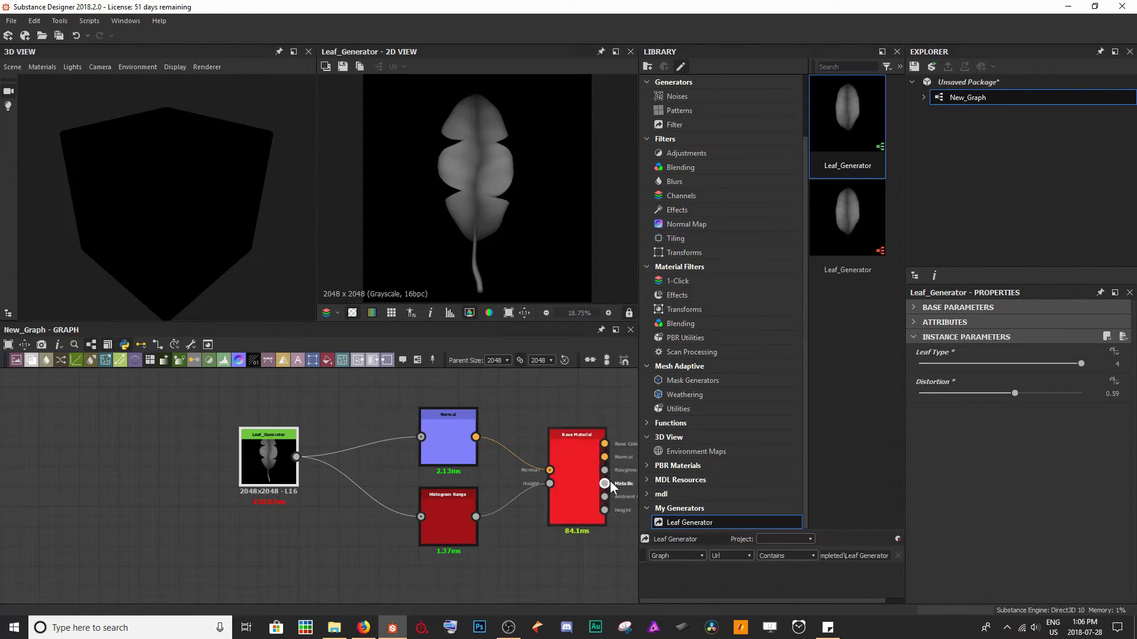
{"action": "left_click_drag", "start_coordinate": [215, 239], "coordinate": [169, 237]}
{"action": "scroll", "coordinate": [157, 198], "scroll_direction": "up", "scroll_amount": 5}
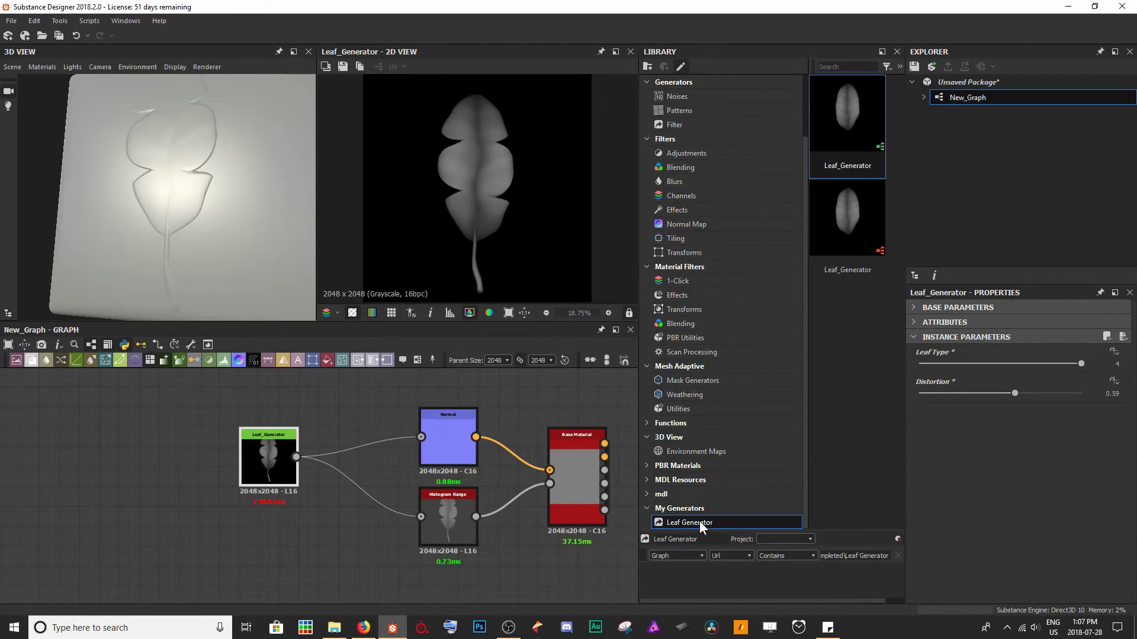
Step: Deselect the node and search the node list for 'leaf'
{"action": "left_click", "coordinate": [149, 456]}
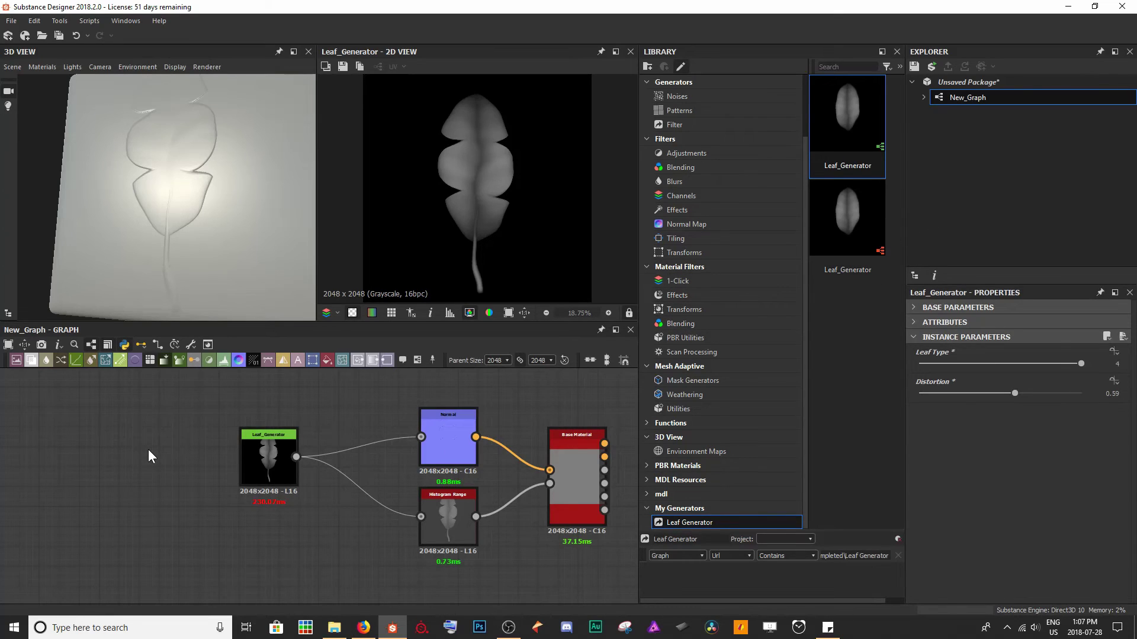
{"action": "key", "text": "space"}
{"action": "type", "text": "leaf"}
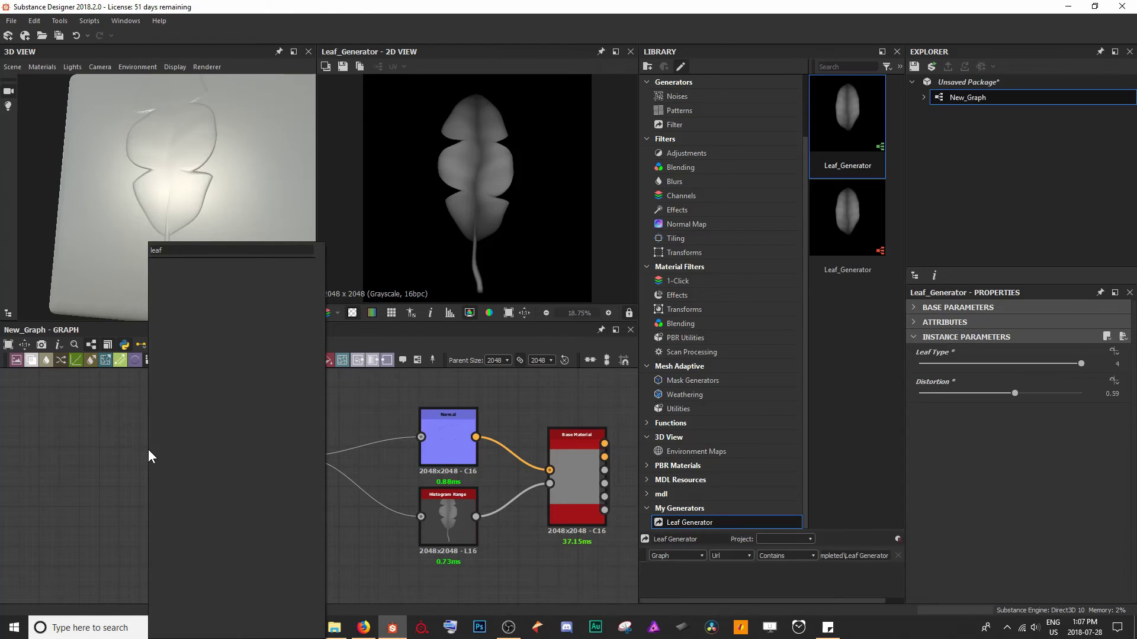
{"action": "key", "text": "BackSpace"}
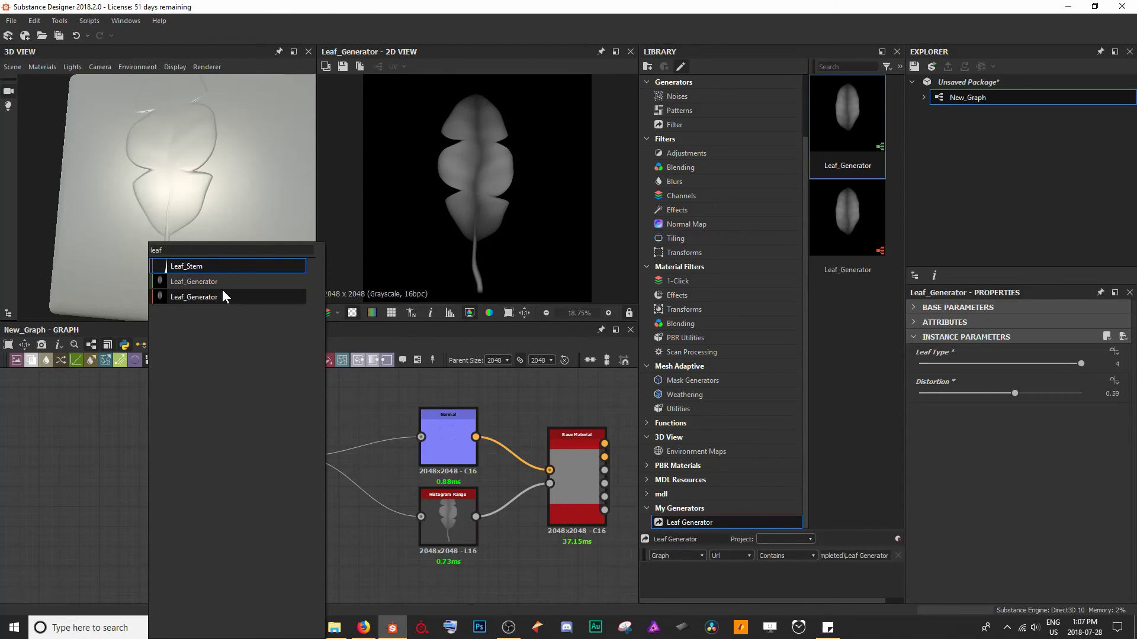